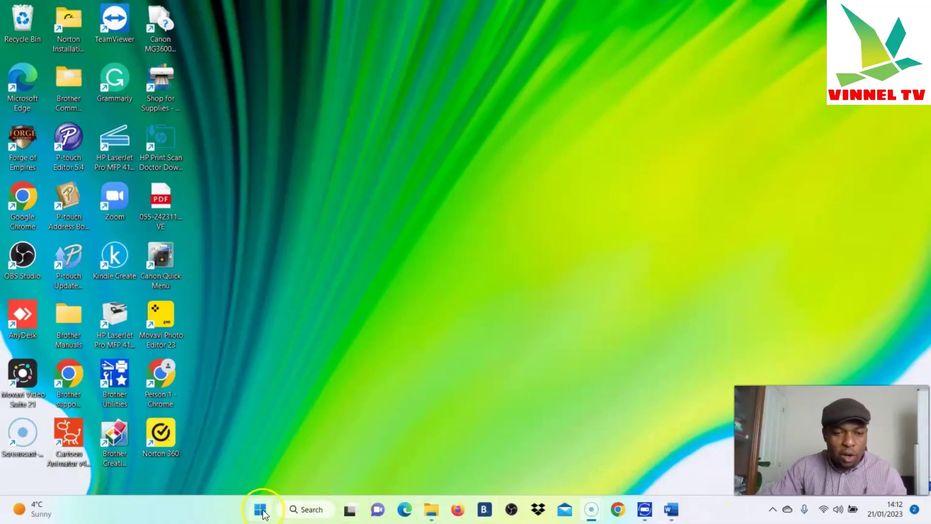
# Launch Word maximized and open the media and health essay from the Documents folder
pyautogui.click(260, 509)
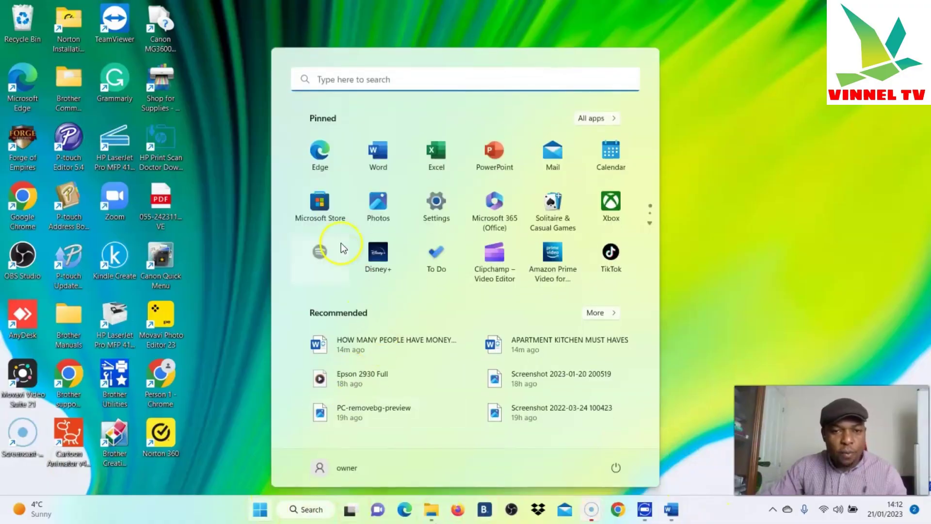
pyautogui.click(376, 167)
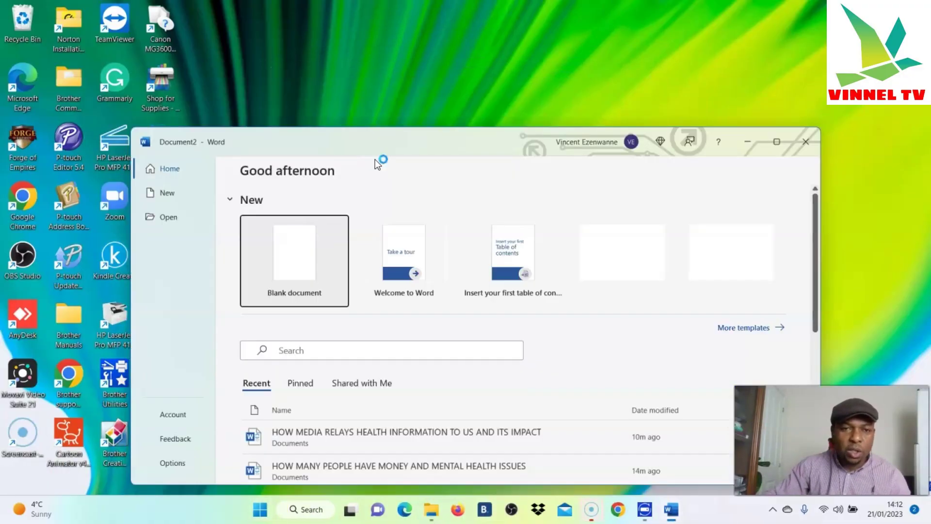
pyautogui.click(307, 259)
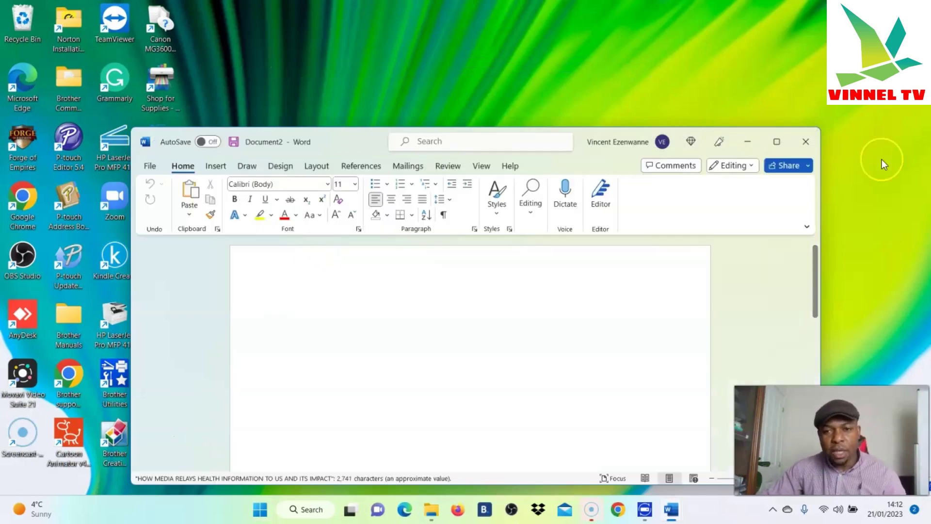
pyautogui.click(778, 143)
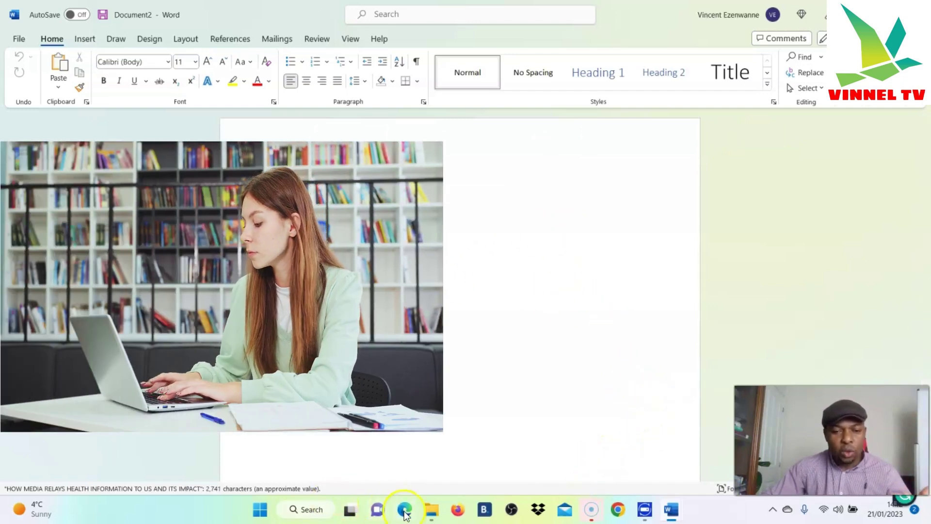
pyautogui.click(437, 444)
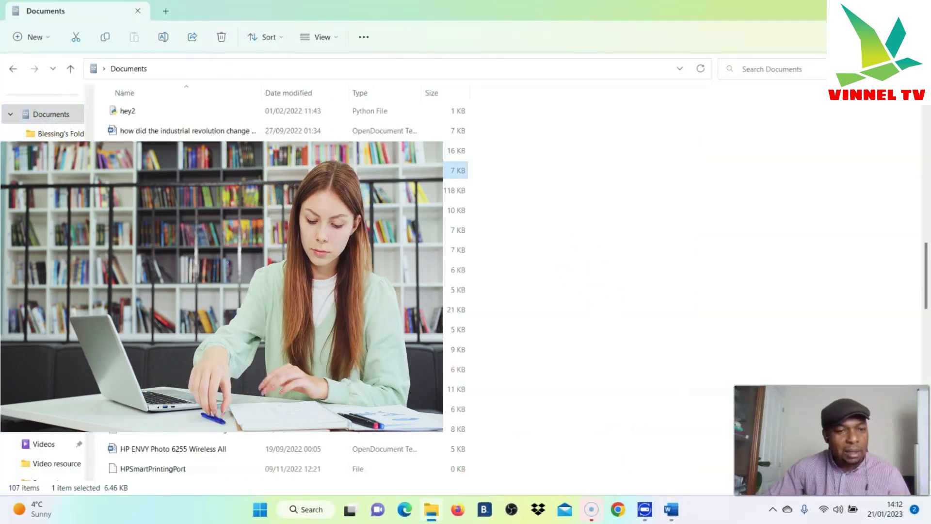
pyautogui.doubleClick(177, 171)
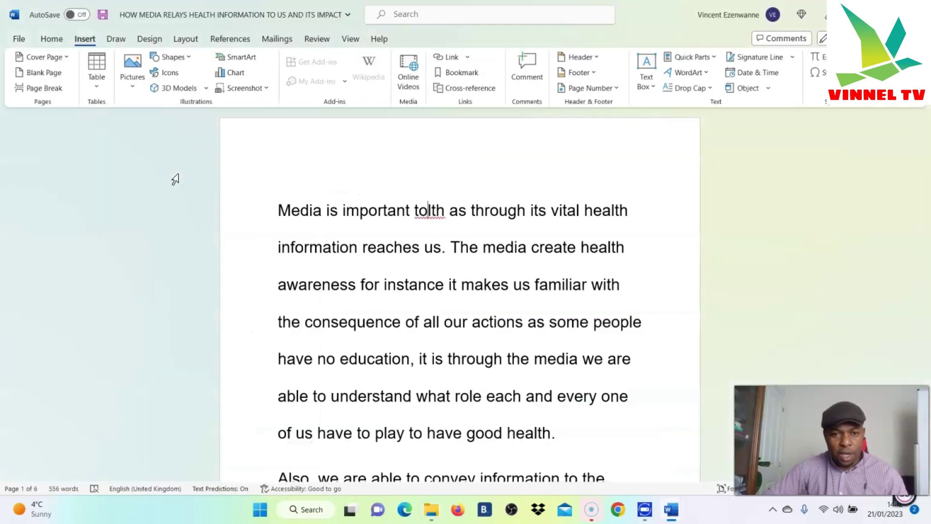
# Replace the misspelled 'tolth' with 'us' so the sentence reads 'Media is important to us'
pyautogui.click(429, 210)
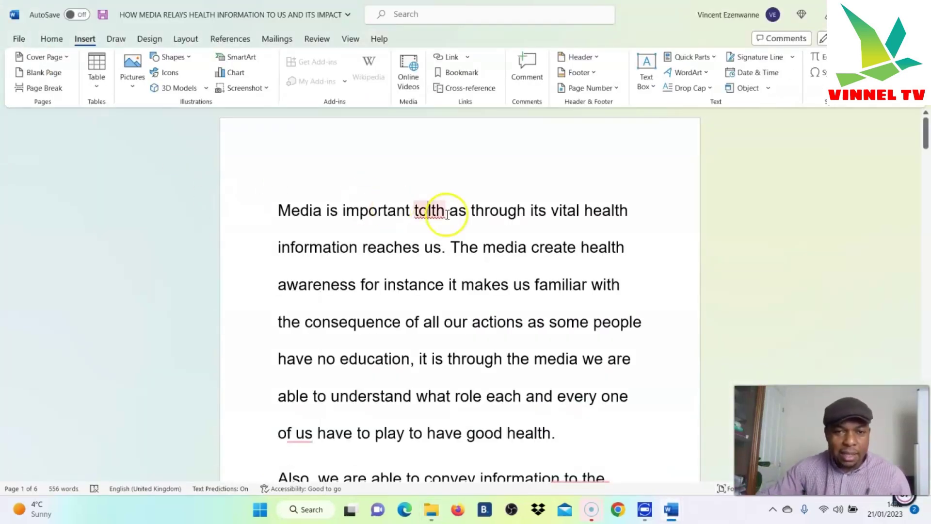
pyautogui.scroll(-2, 484, 257)
pyautogui.scroll(2, 443, 194)
pyautogui.doubleClick(433, 210)
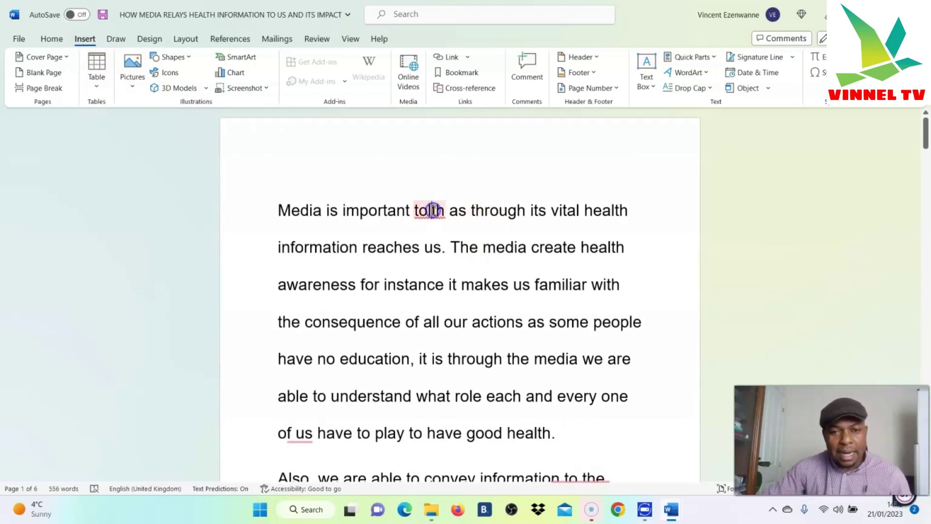
pyautogui.rightClick(434, 210)
pyautogui.click(447, 167)
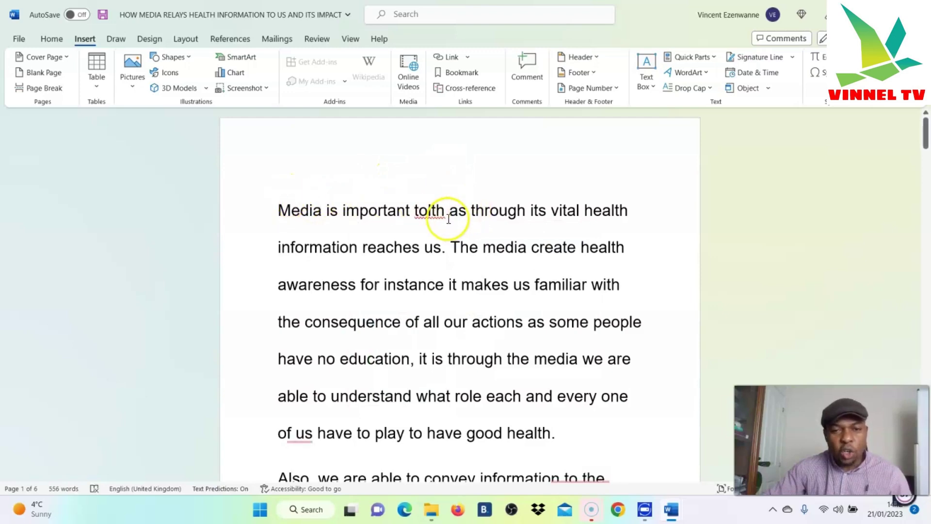
pyautogui.rightClick(431, 211)
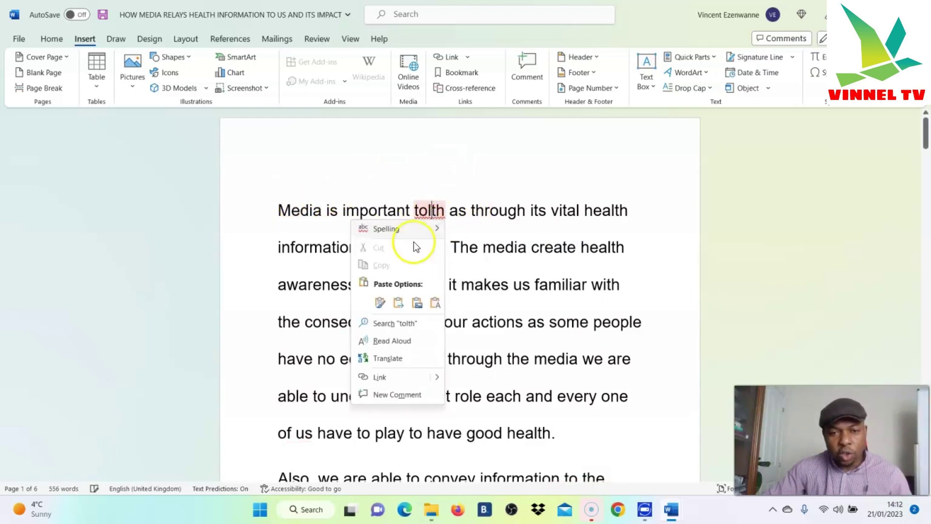
pyautogui.click(453, 206)
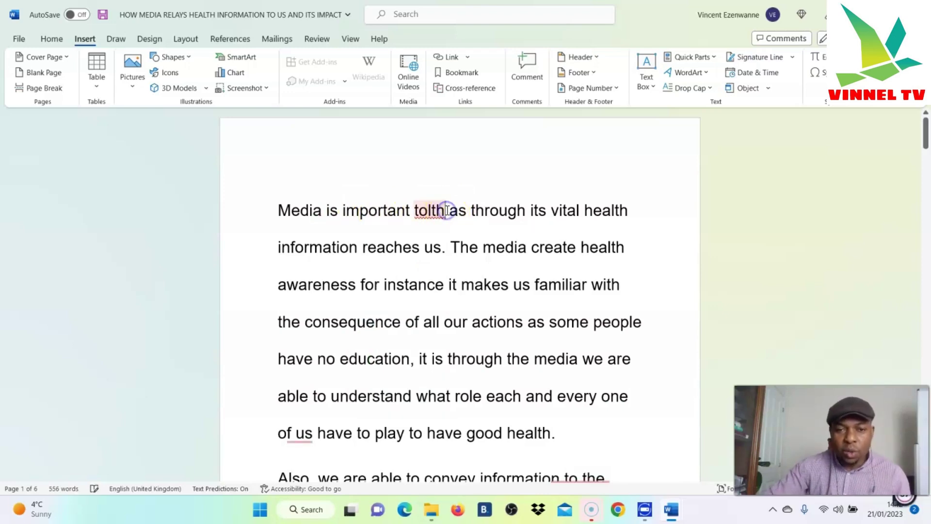
pyautogui.press('BackSpace')
pyautogui.press('BackSpace')
pyautogui.press('BackSpace')
pyautogui.write('us')
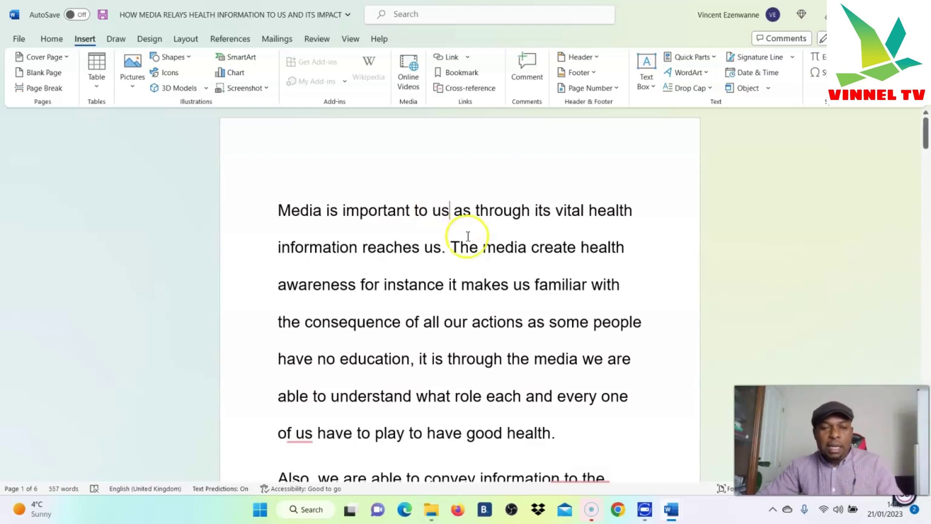
pyautogui.scroll(-1, 524, 210)
pyautogui.scroll(-15, 524, 210)
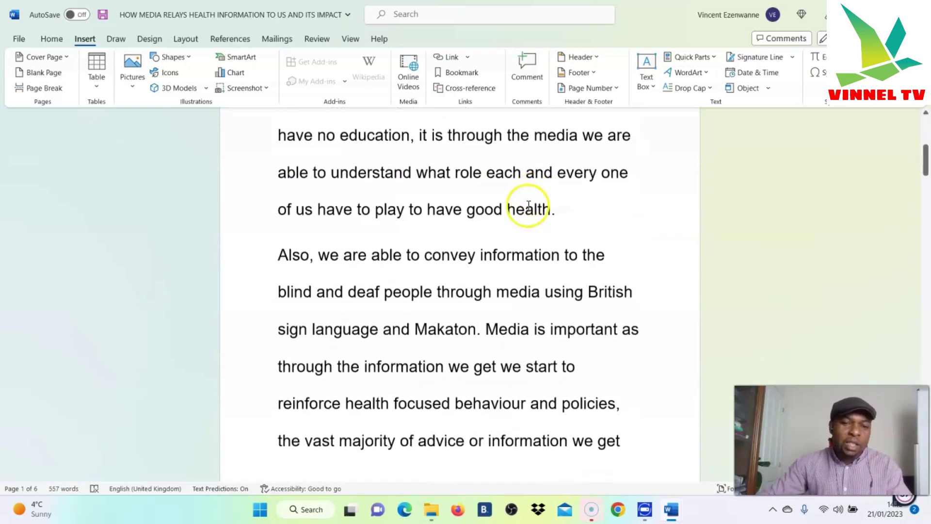
pyautogui.scroll(-10, 514, 225)
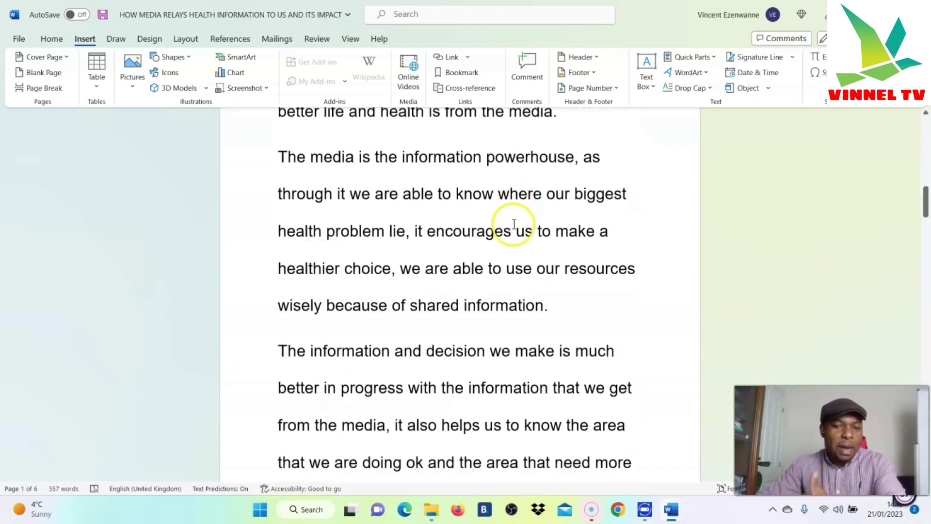
pyautogui.scroll(-2, 512, 222)
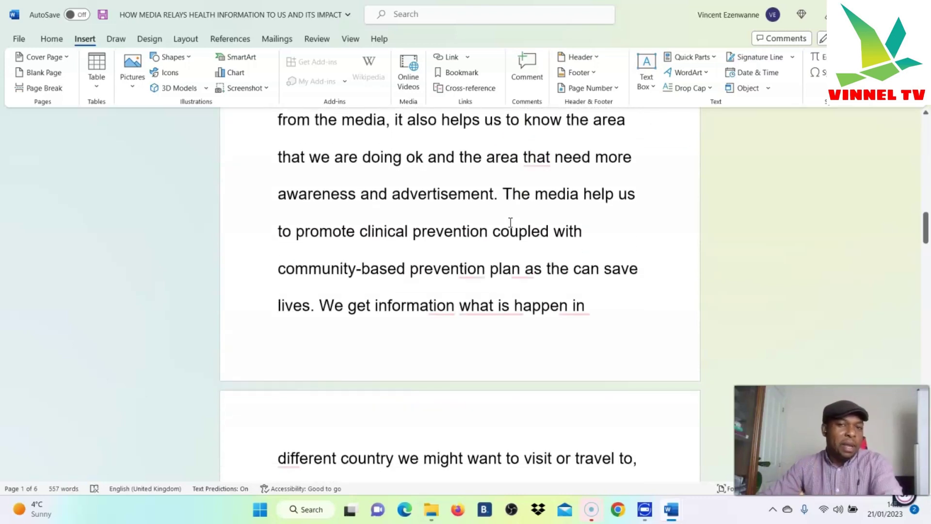
pyautogui.scroll(8, 511, 220)
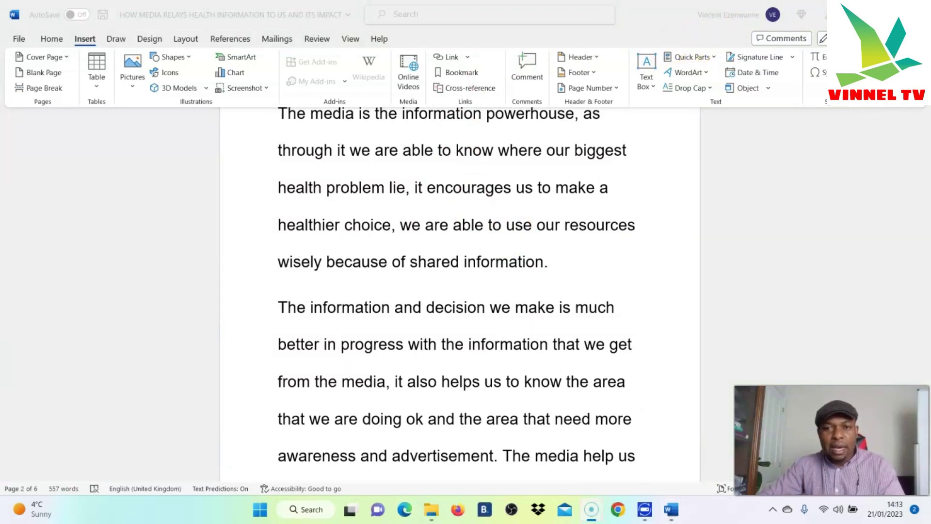
pyautogui.scroll(10, 395, 249)
pyautogui.scroll(10, 400, 248)
pyautogui.scroll(6, 399, 249)
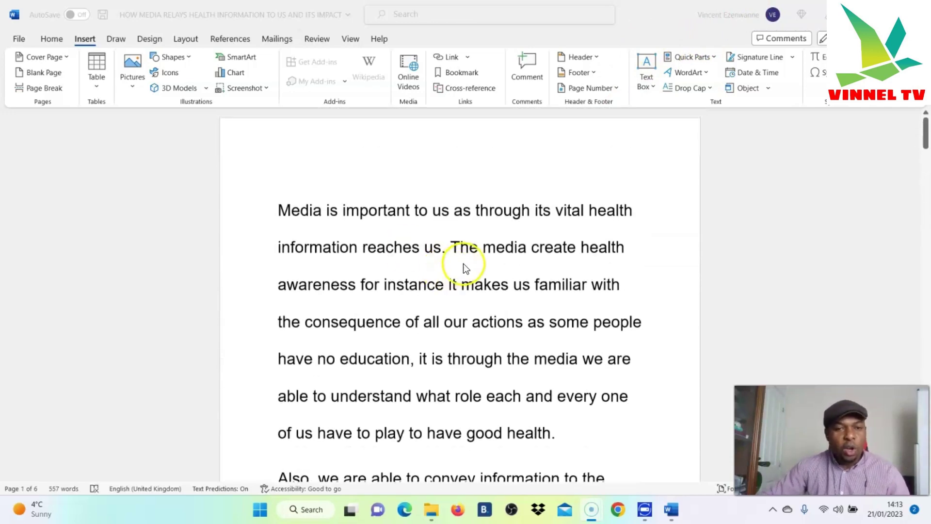
pyautogui.scroll(-20, 466, 266)
pyautogui.scroll(-10, 494, 273)
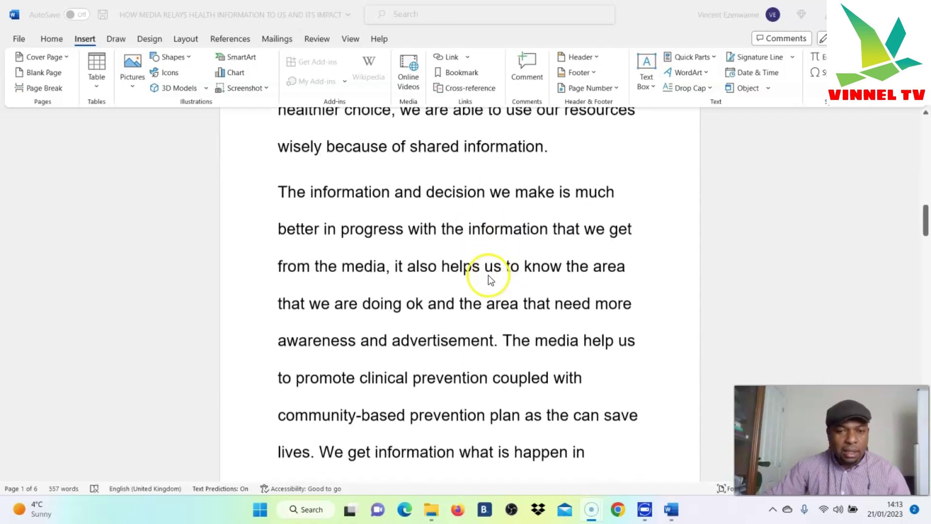
pyautogui.scroll(20, 489, 272)
pyautogui.scroll(4, 523, 271)
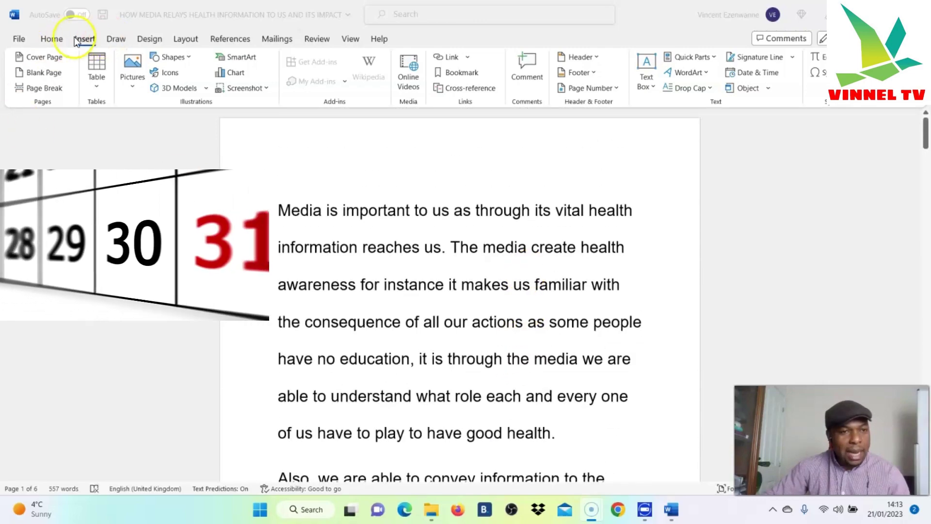
# Insert the Blank header design from the Insert tab's Header gallery
pyautogui.click(49, 40)
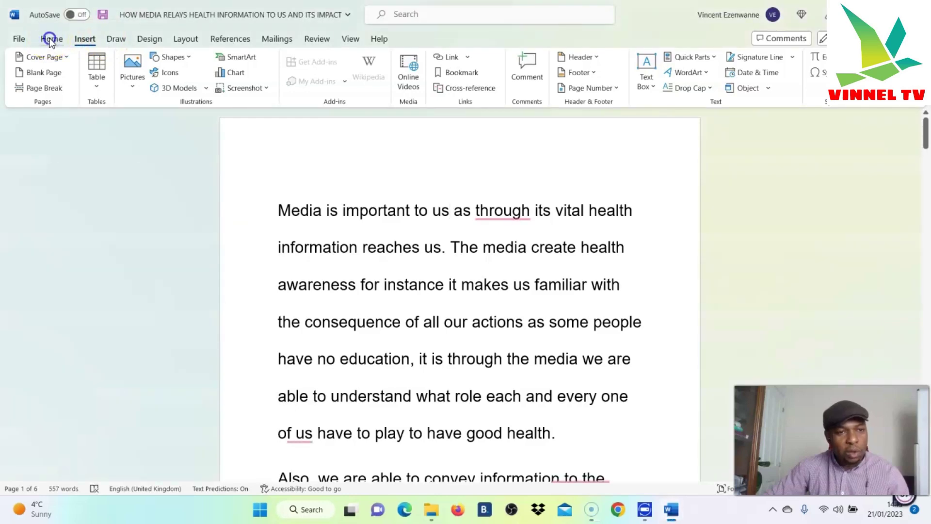
pyautogui.click(86, 41)
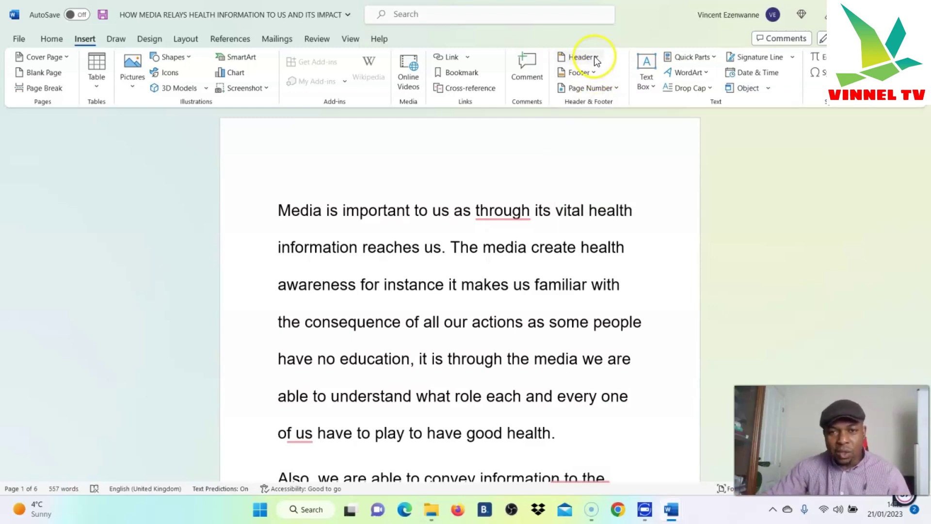
pyautogui.click(595, 56)
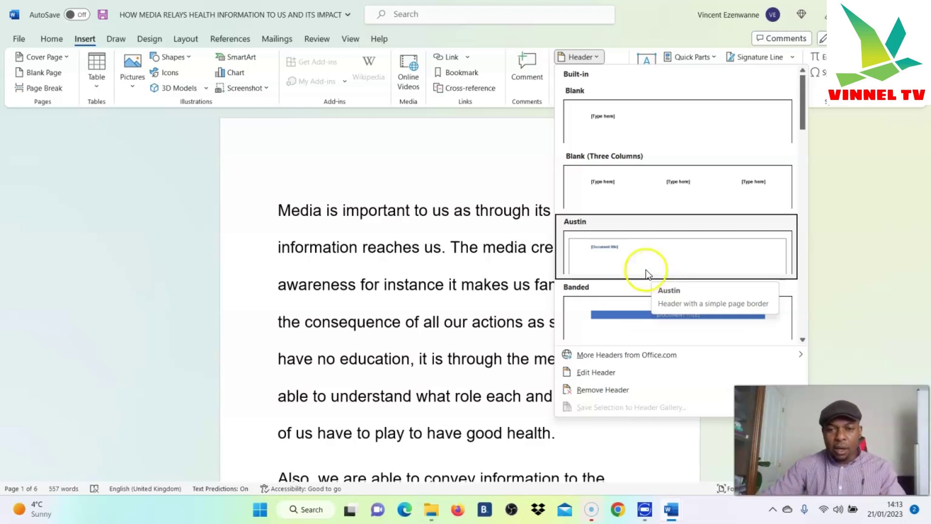
pyautogui.click(625, 121)
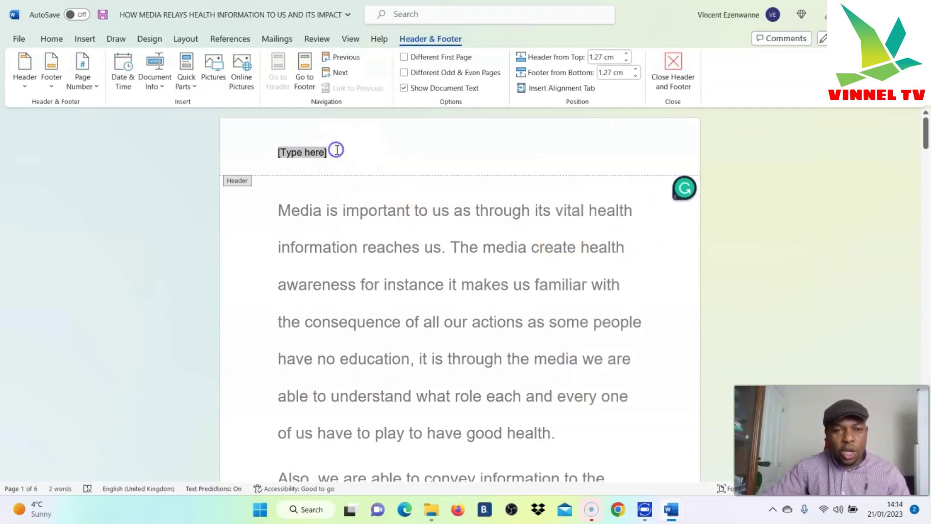
# Replace the header placeholder with the author's first name and a 'Student no' line, then close header editing
pyautogui.press('BackSpace')
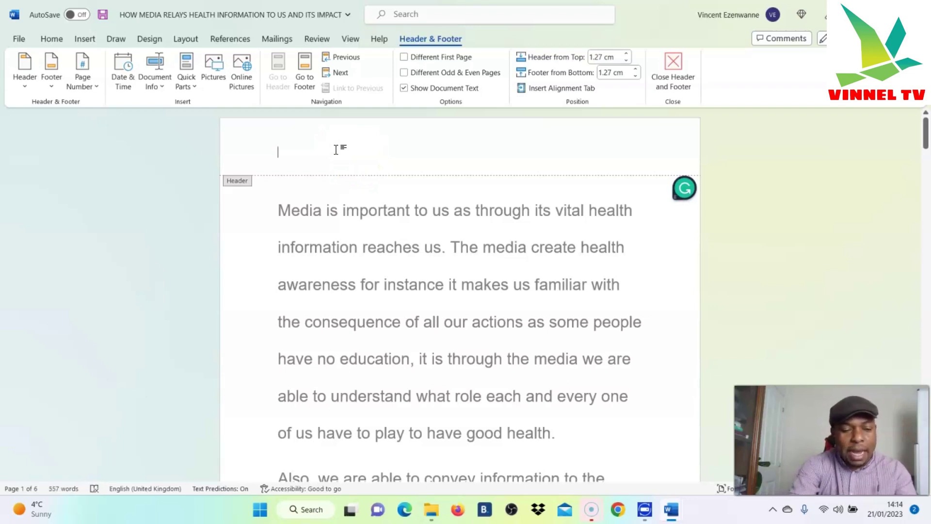
pyautogui.write('v')
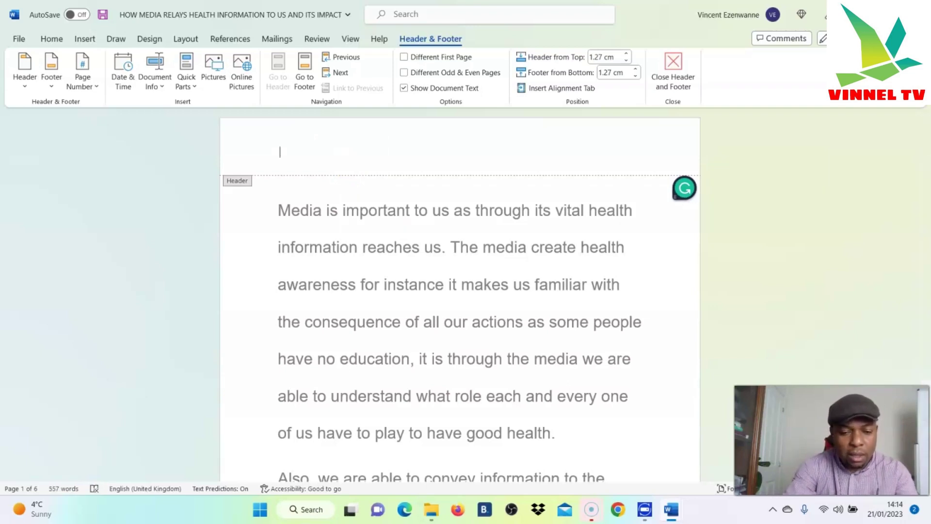
pyautogui.press('BackSpace')
pyautogui.press('capslock')
pyautogui.write('Vinc')
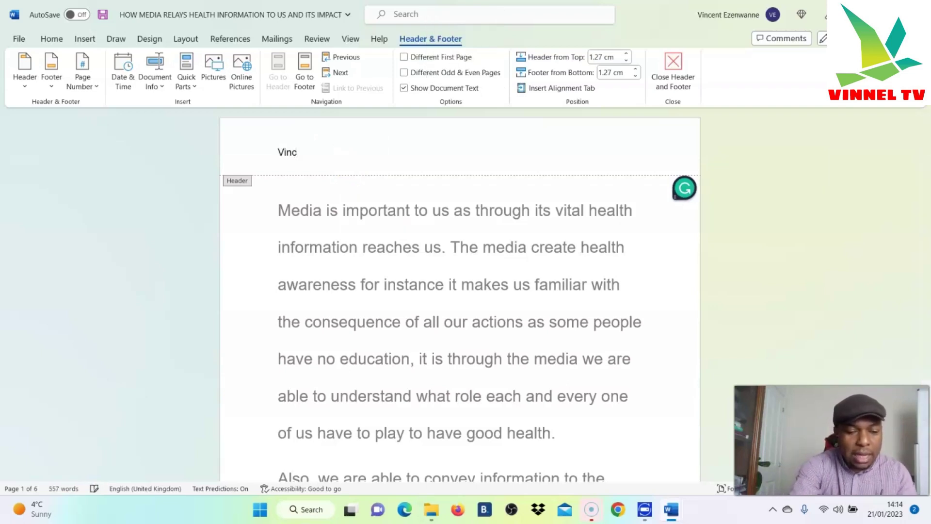
pyautogui.write('ent')
pyautogui.press('Return')
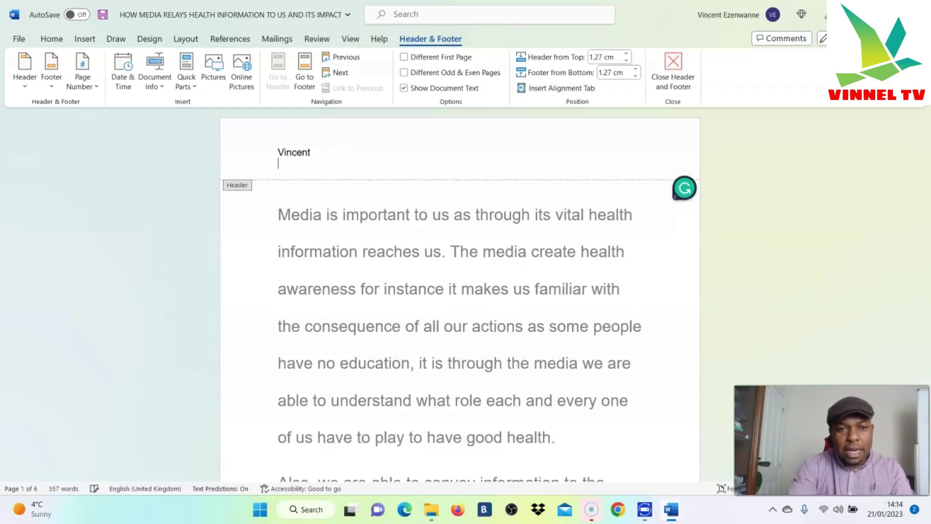
pyautogui.press('capslock')
pyautogui.write('S')
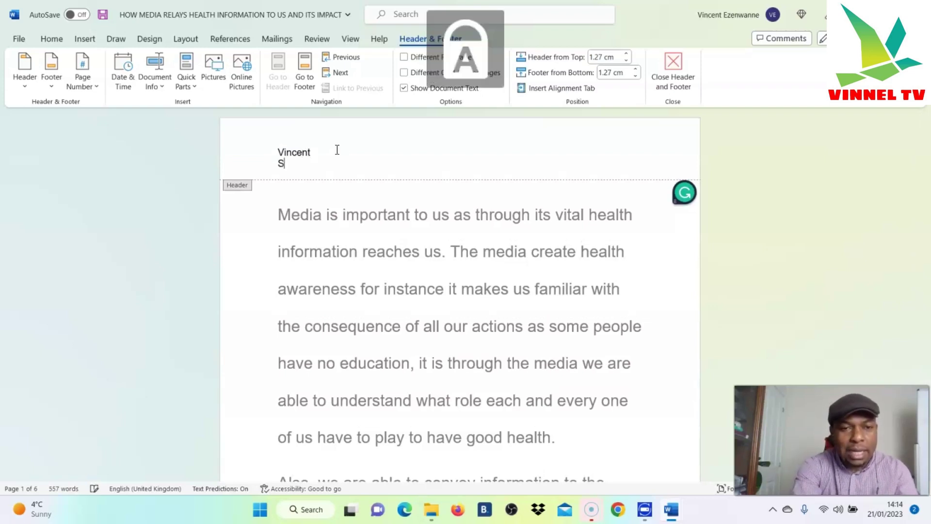
pyautogui.write('tudent no')
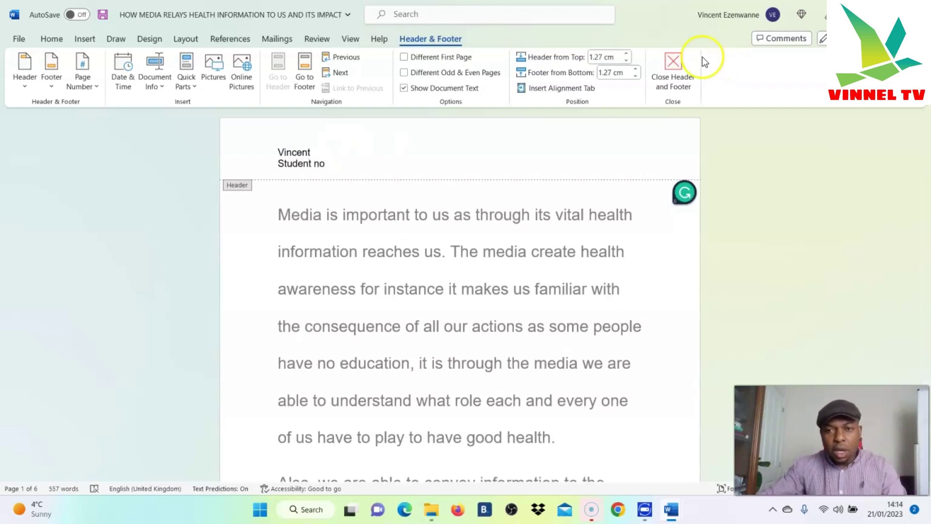
pyautogui.click(674, 71)
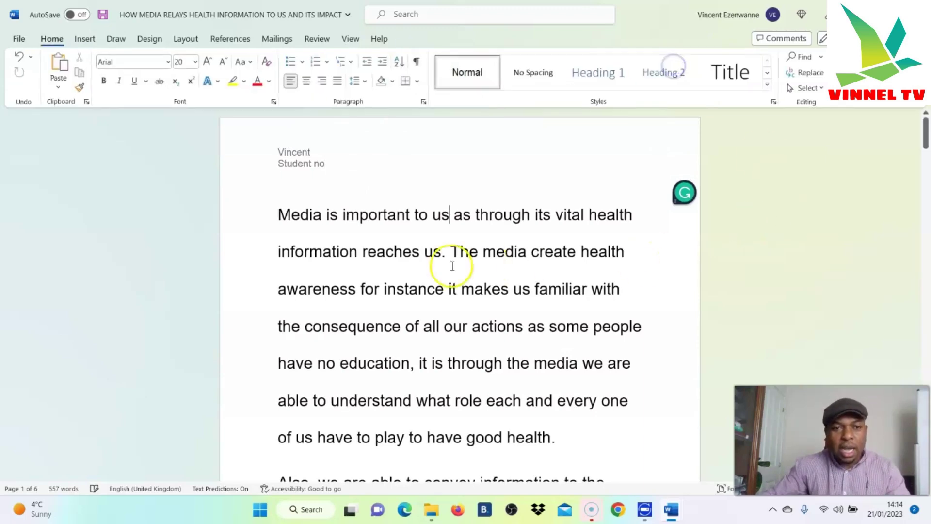
pyautogui.scroll(-10, 322, 162)
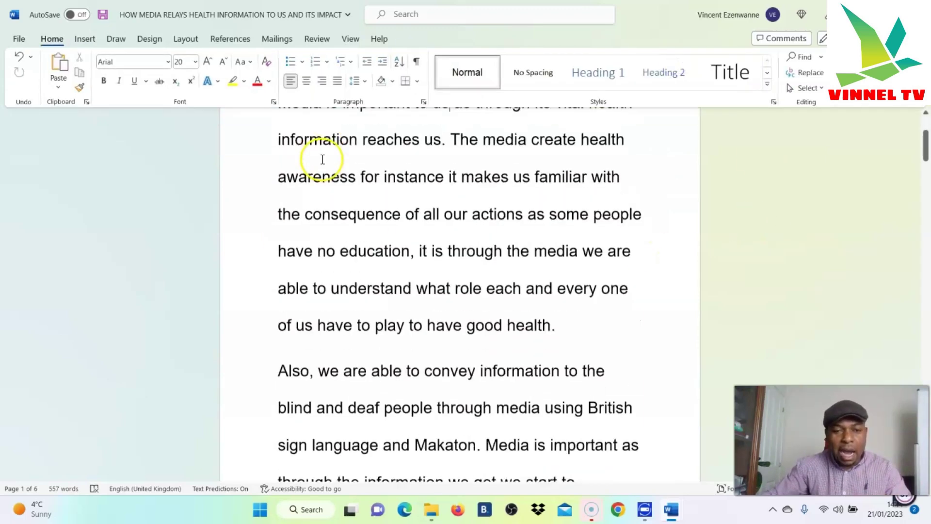
pyautogui.scroll(-10, 356, 225)
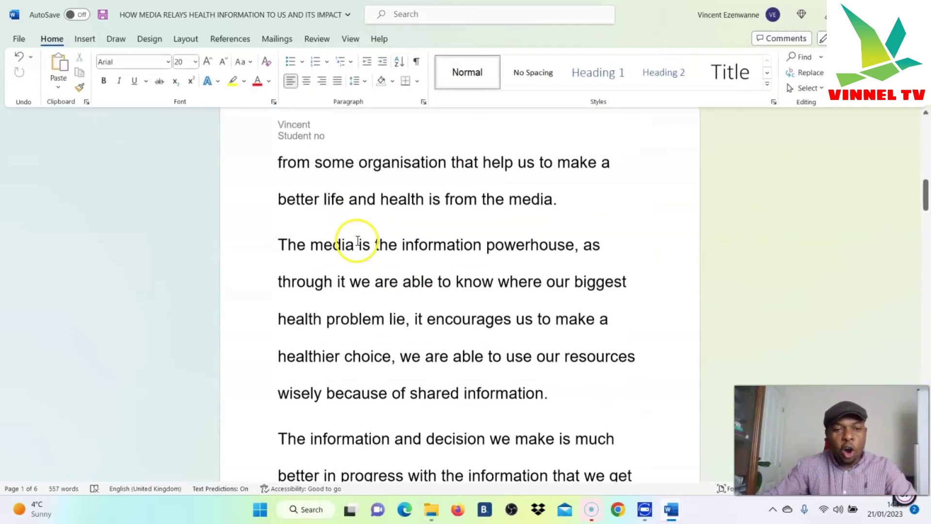
pyautogui.scroll(-8, 357, 241)
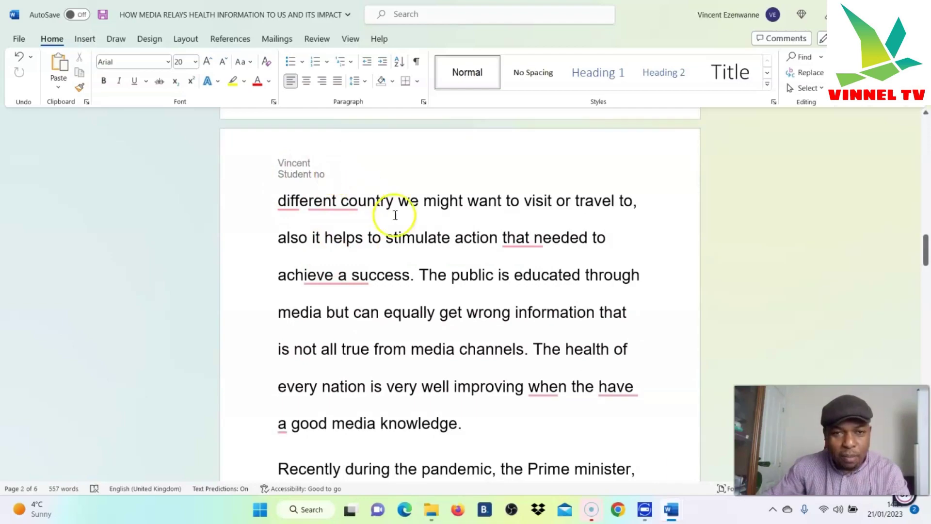
pyautogui.scroll(4, 395, 212)
pyautogui.scroll(-20, 502, 230)
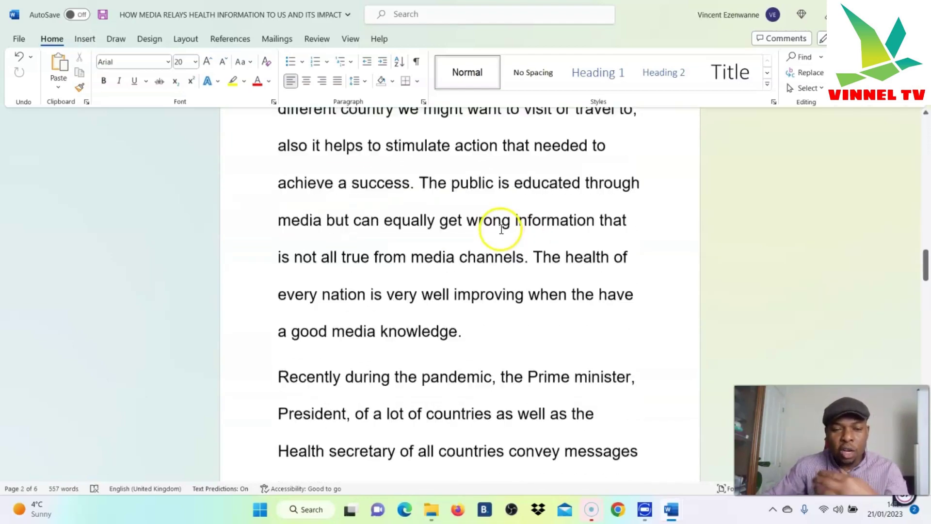
pyautogui.scroll(-11, 523, 309)
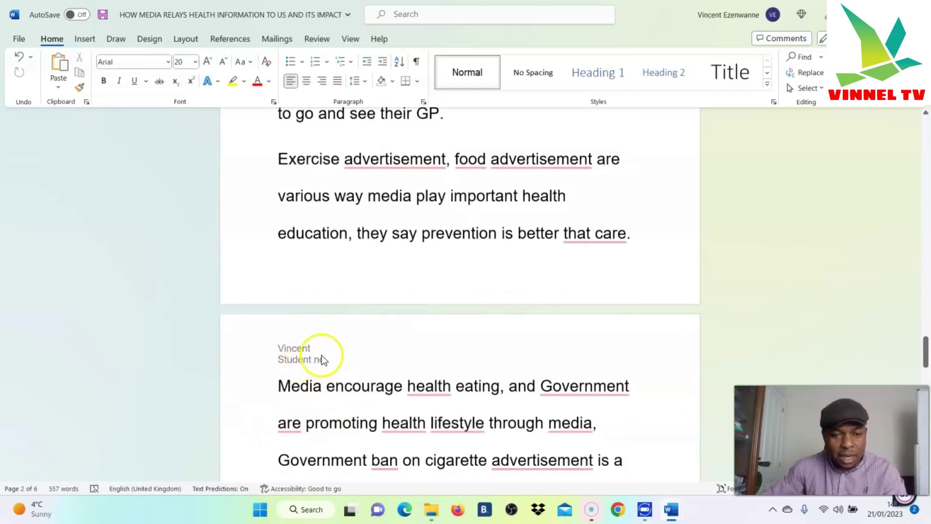
# Use Snipping Tool to capture a rectangular snip of the page header area, then close it
pyautogui.click(260, 509)
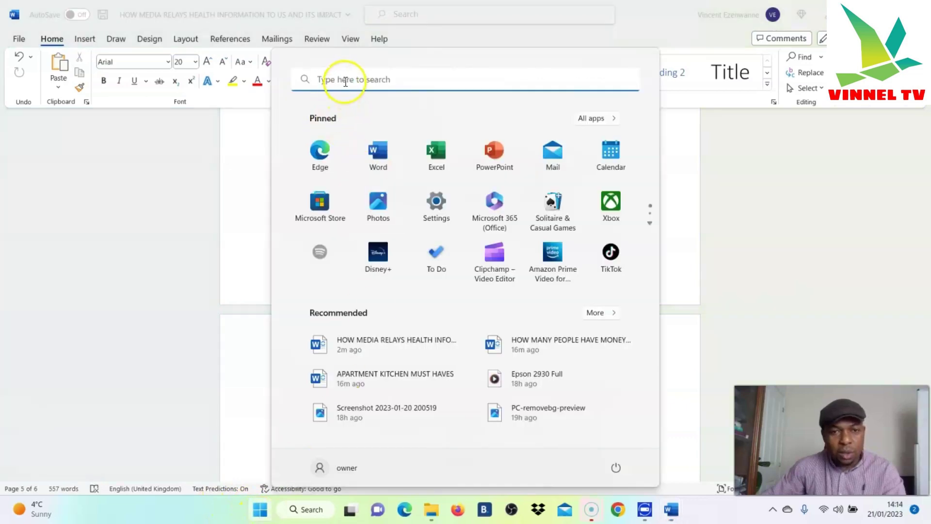
pyautogui.click(343, 79)
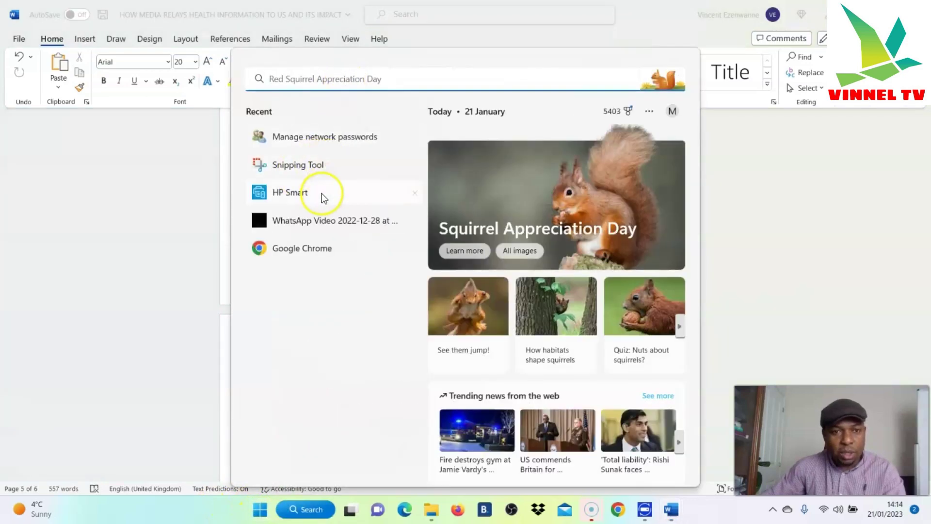
pyautogui.click(311, 168)
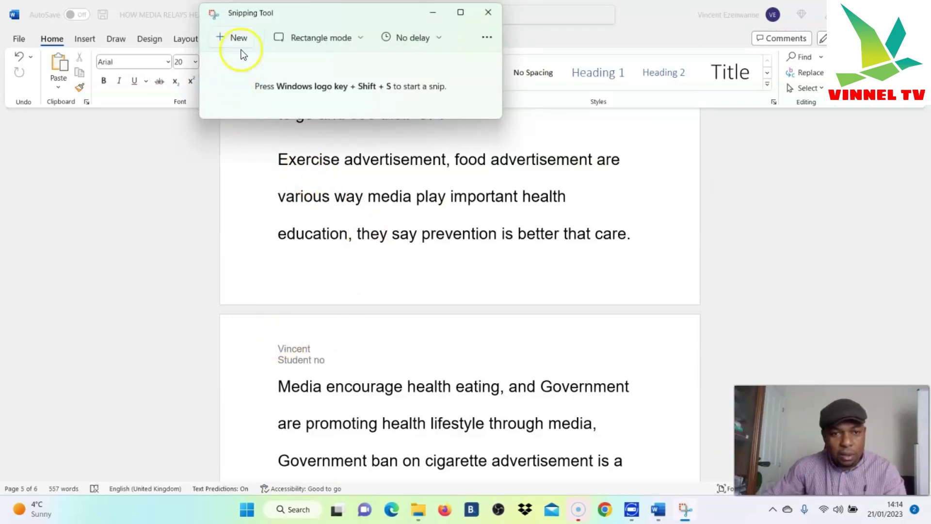
pyautogui.click(237, 45)
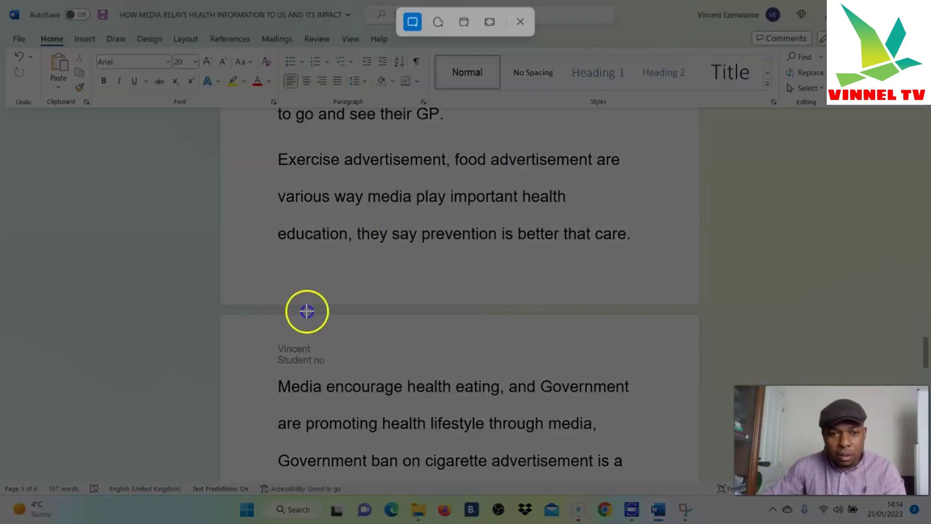
pyautogui.moveTo(280, 336); pyautogui.dragTo(329, 373)
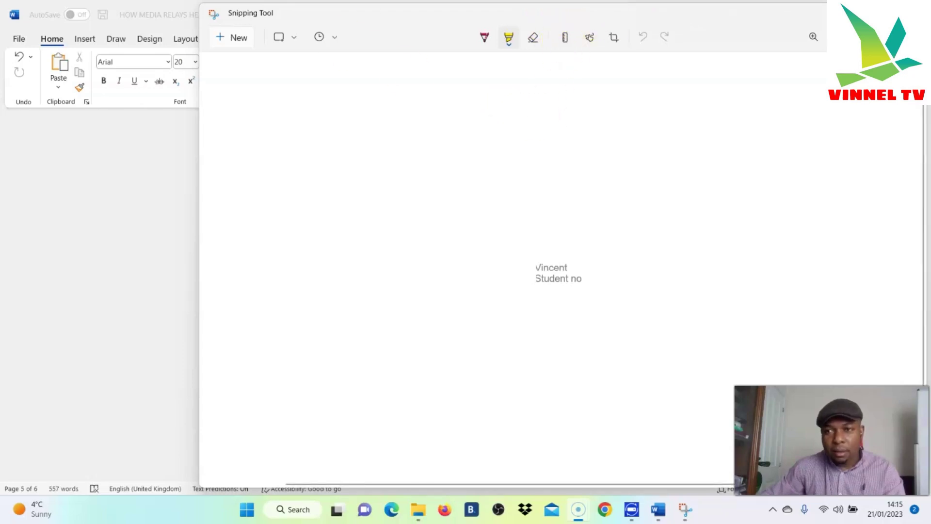
pyautogui.hotkey('alt', 'F4')
pyautogui.hotkey('alt', 'F4')
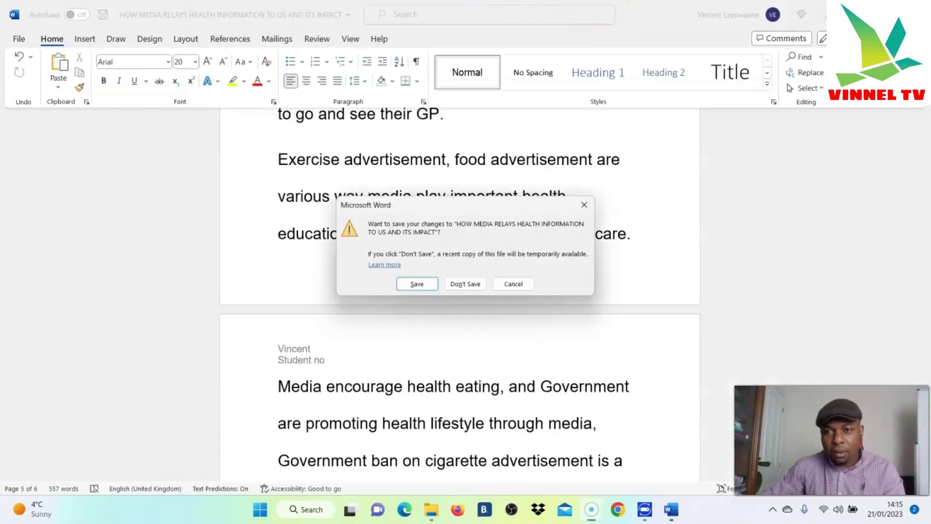
# Close the essay without saving, reopen it from Documents, and select its title
pyautogui.click(463, 286)
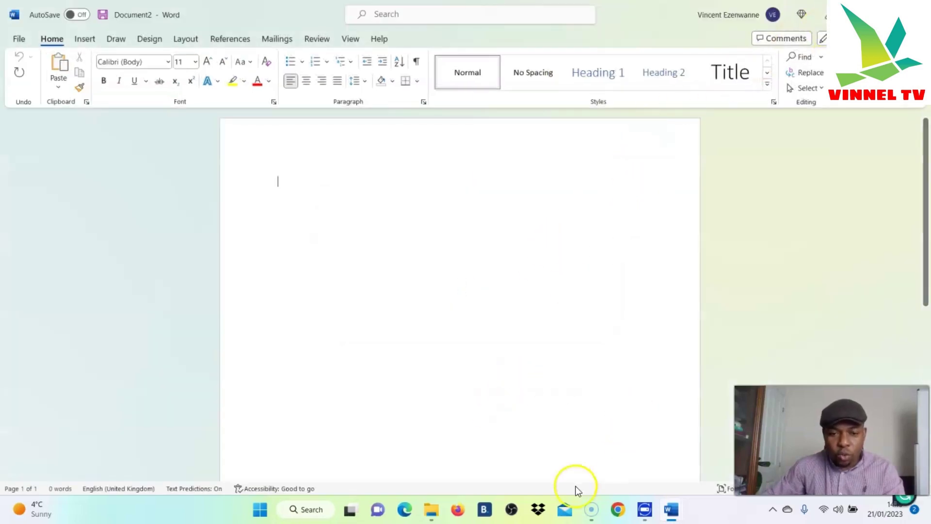
pyautogui.click(432, 510)
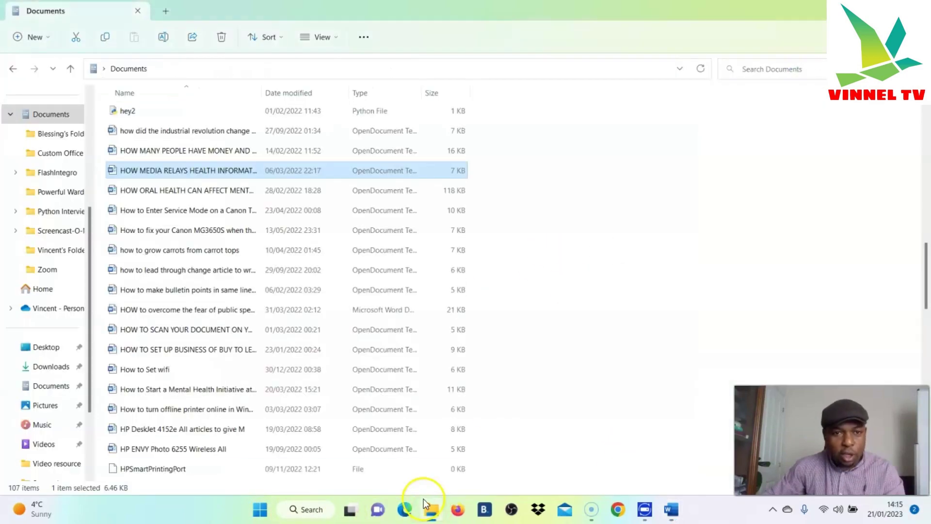
pyautogui.click(153, 173)
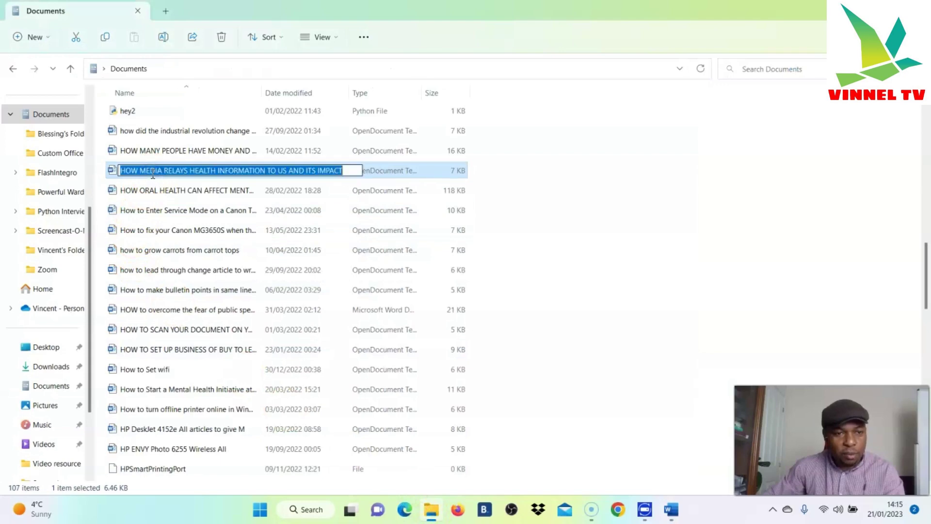
pyautogui.click(391, 174)
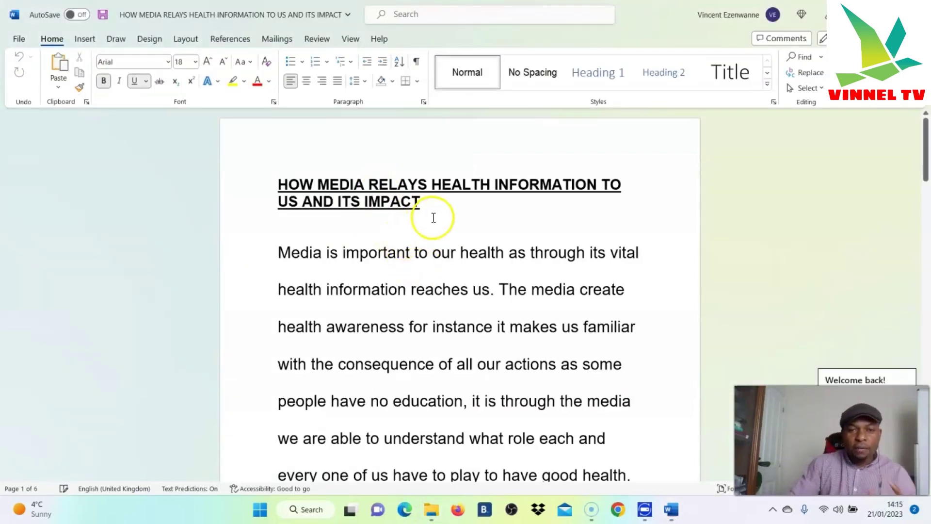
pyautogui.click(421, 207)
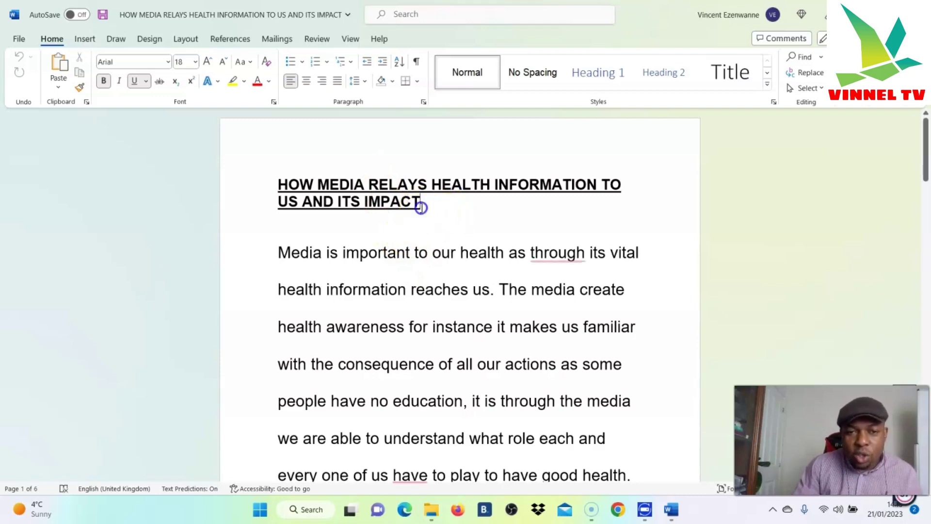
pyautogui.moveTo(422, 199); pyautogui.dragTo(275, 184)
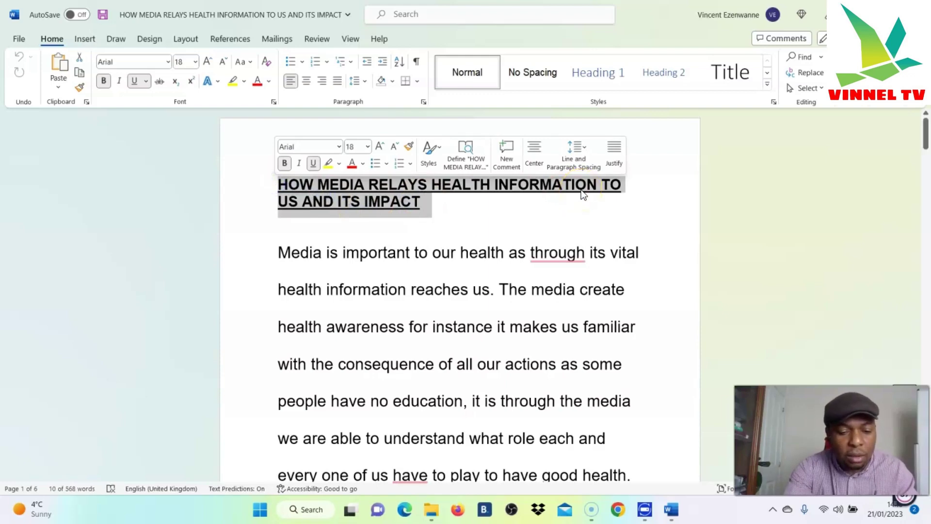
# Toggle the title's underline off and back on, leaving it underlined
pyautogui.hotkey('ctrl', 'u')
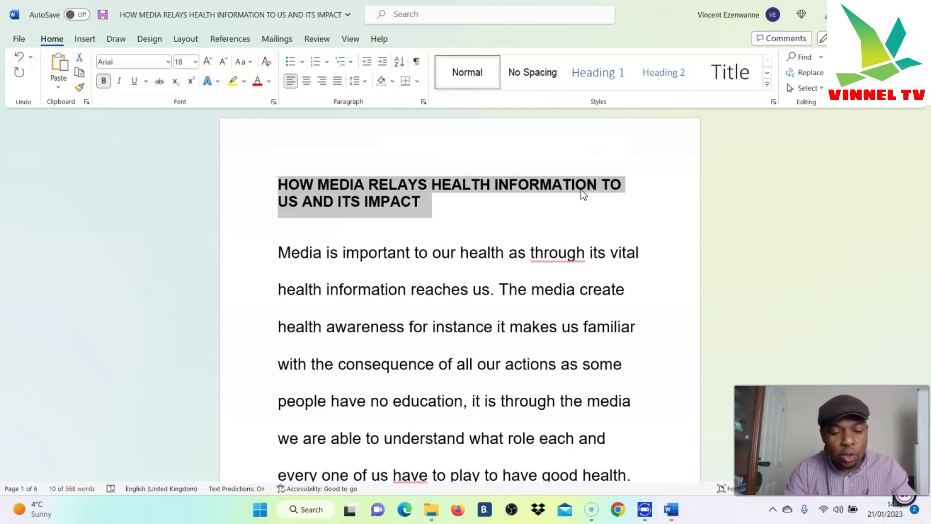
pyautogui.hotkey('ctrl', 'u')
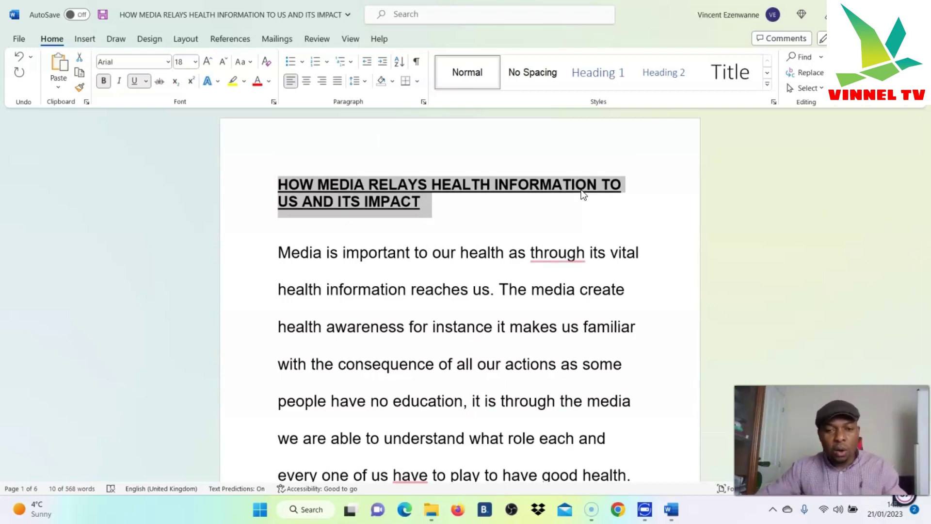
pyautogui.click(665, 312)
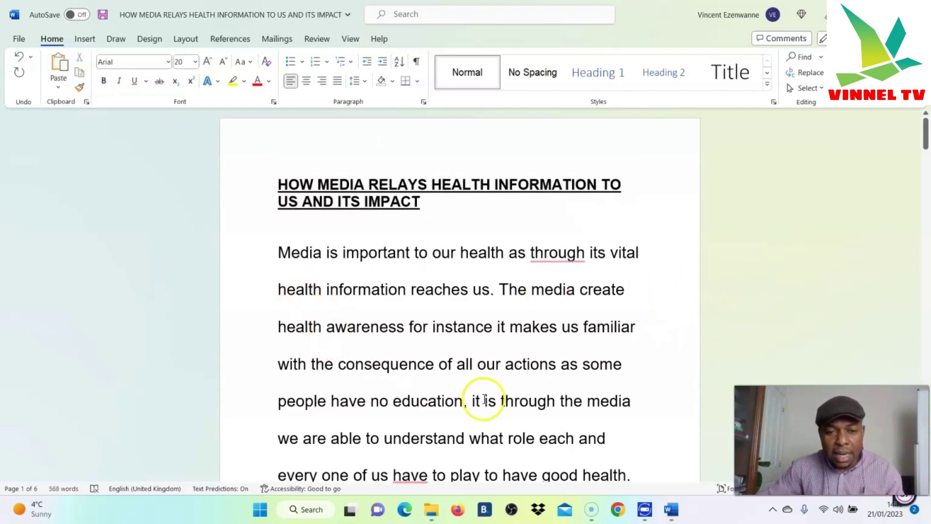
# Underline and un-underline the line 'The media is the information powerhouse, as', then scroll back to the title
pyautogui.scroll(-5, 538, 402)
pyautogui.scroll(-10, 523, 390)
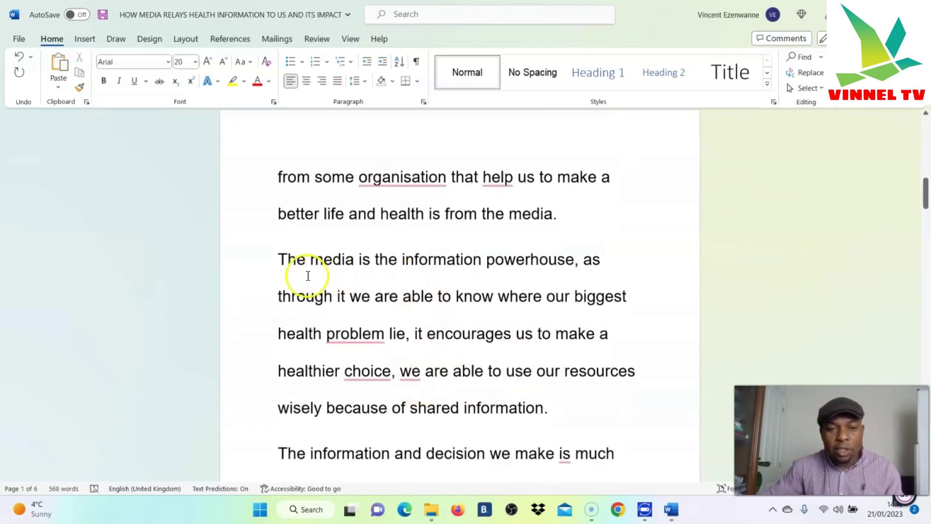
pyautogui.moveTo(277, 258); pyautogui.dragTo(613, 270)
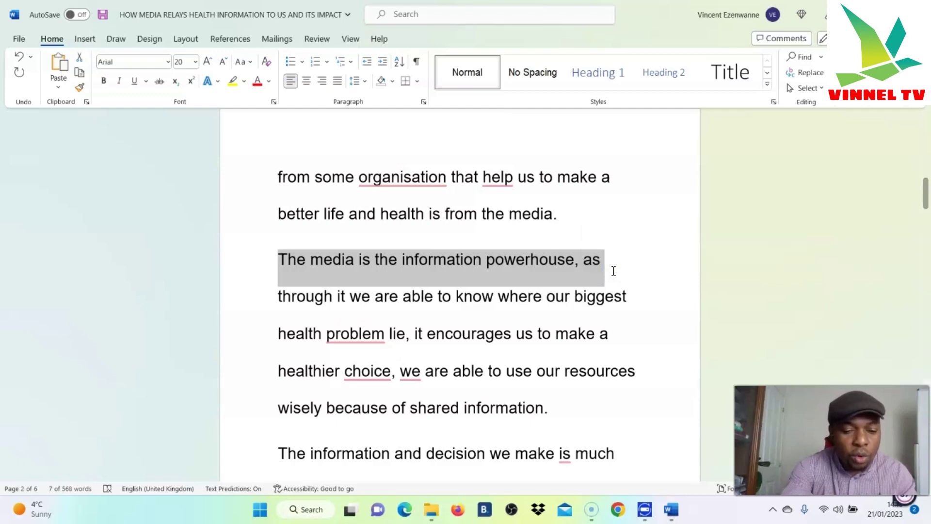
pyautogui.hotkey('ctrl', 'u')
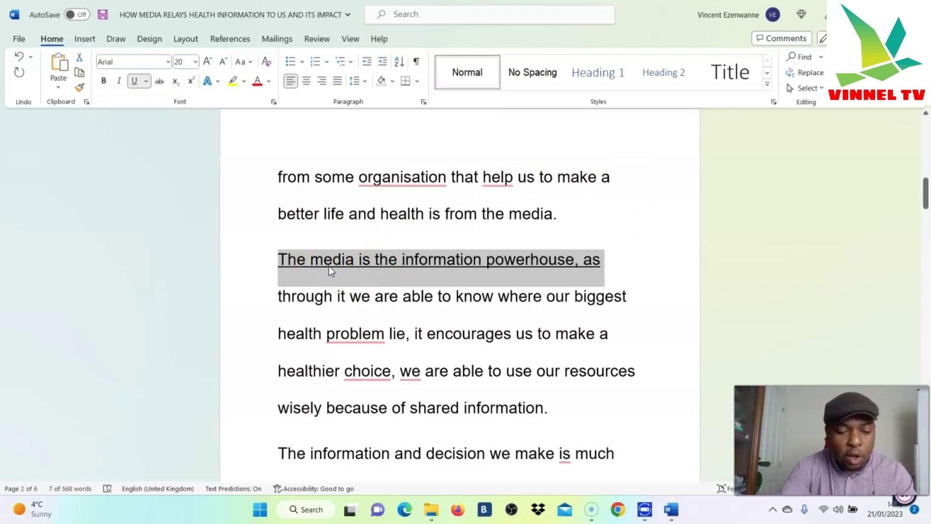
pyautogui.hotkey('ctrl', 'u')
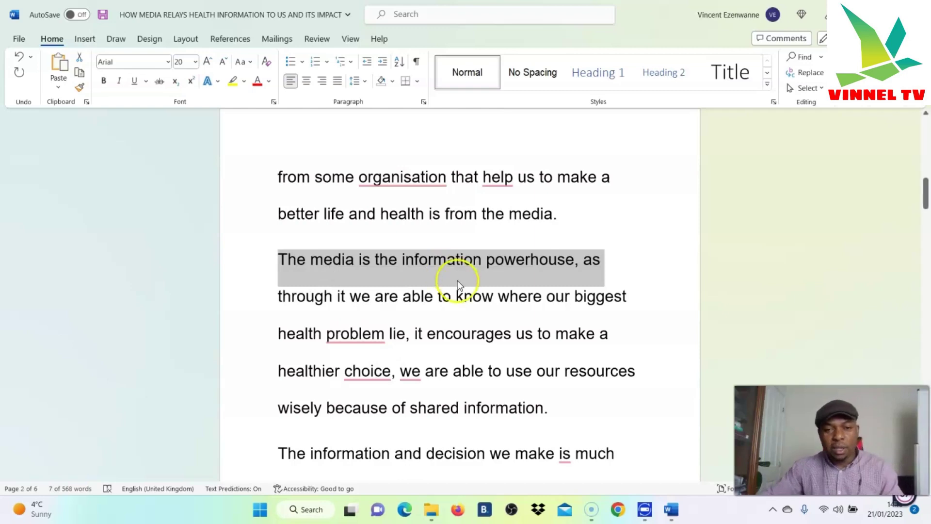
pyautogui.click(654, 286)
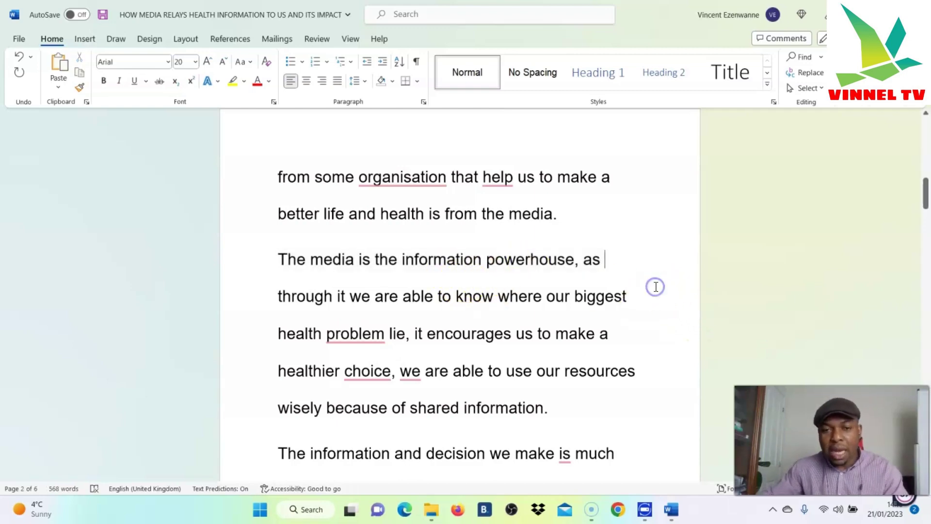
pyautogui.scroll(10, 623, 339)
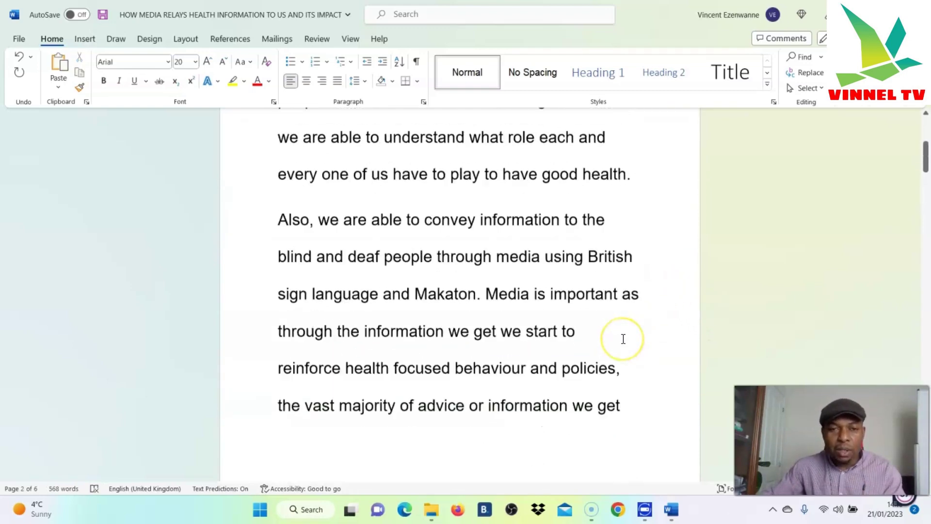
pyautogui.scroll(3, 623, 337)
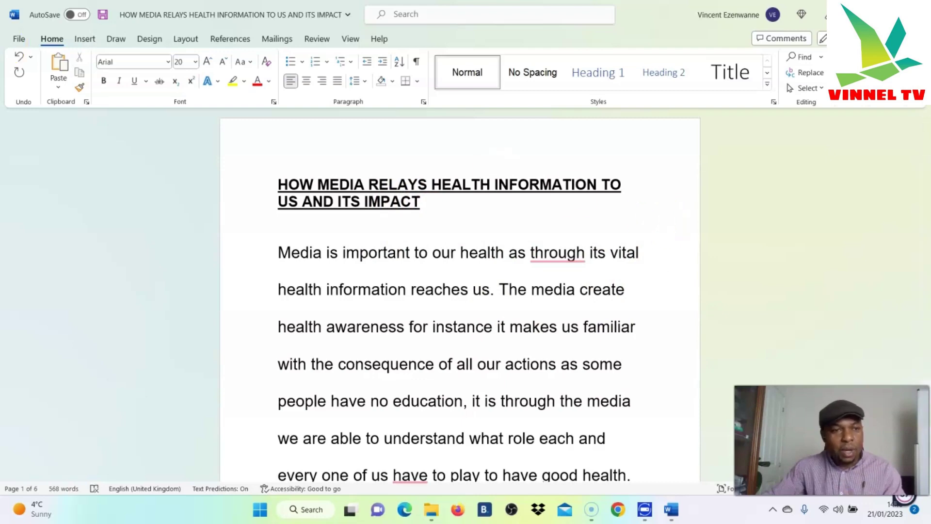
# Insert a Blank header from the Insert tab's Header gallery
pyautogui.click(80, 39)
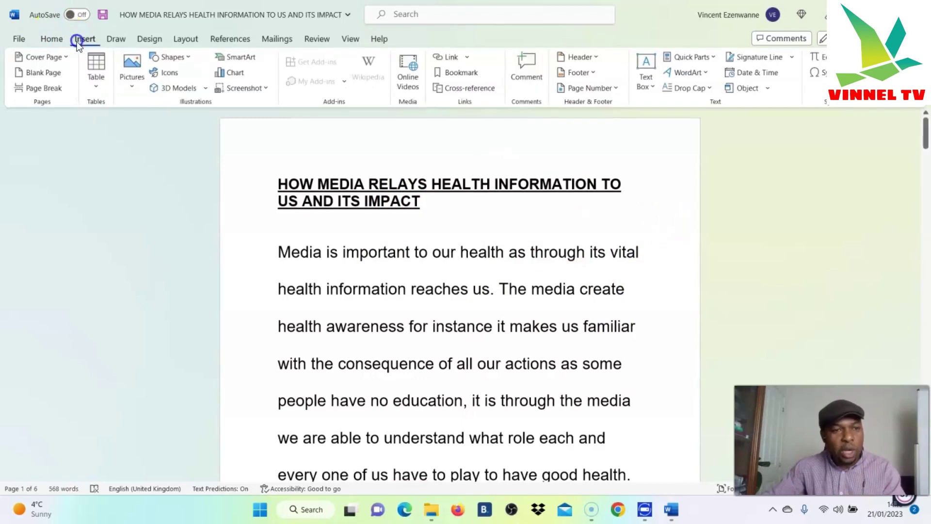
pyautogui.click(599, 56)
pyautogui.click(606, 117)
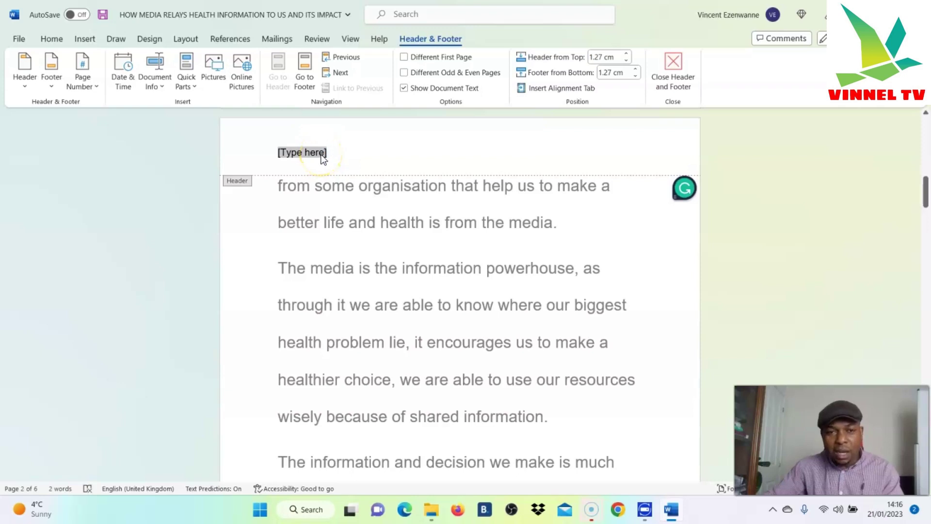
# Fill the header with the author's first name and a Student no. line, then close header editing
pyautogui.write('v')
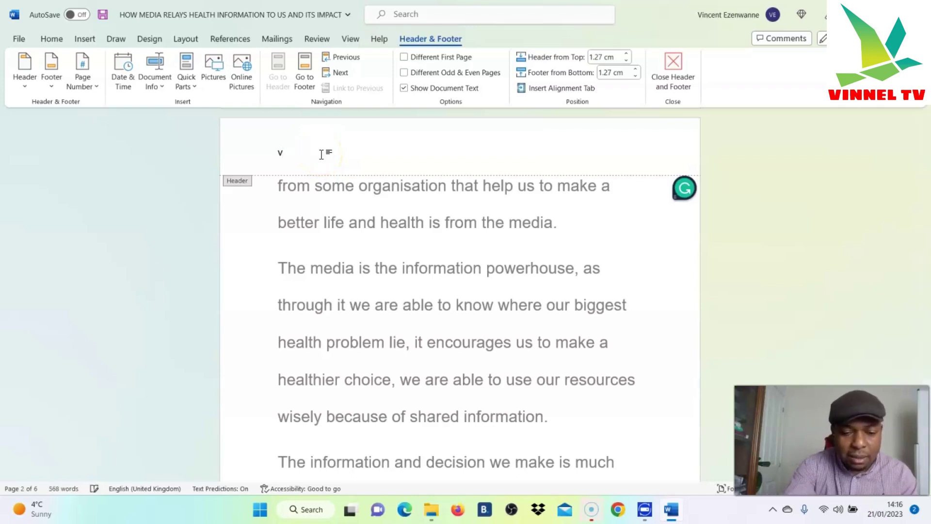
pyautogui.write('incent')
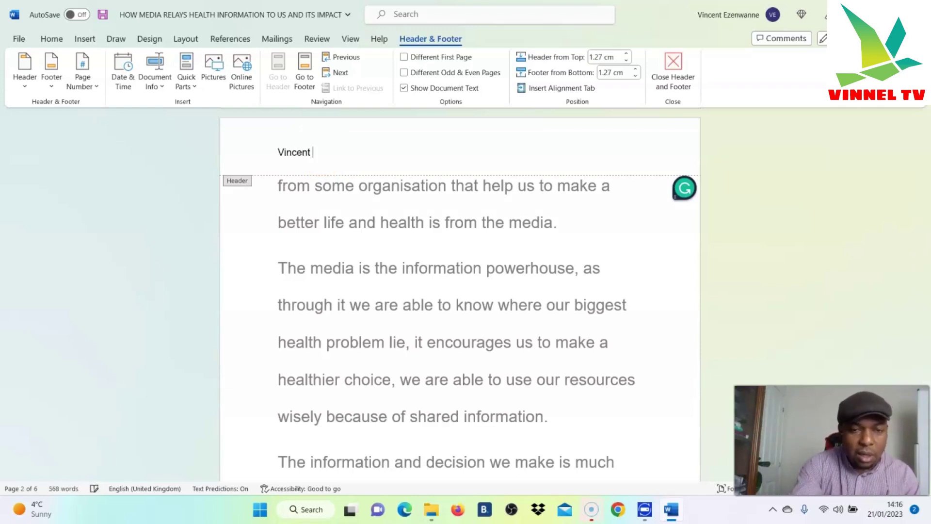
pyautogui.press('Return')
pyautogui.press('capslock')
pyautogui.write('S')
pyautogui.press('capslock')
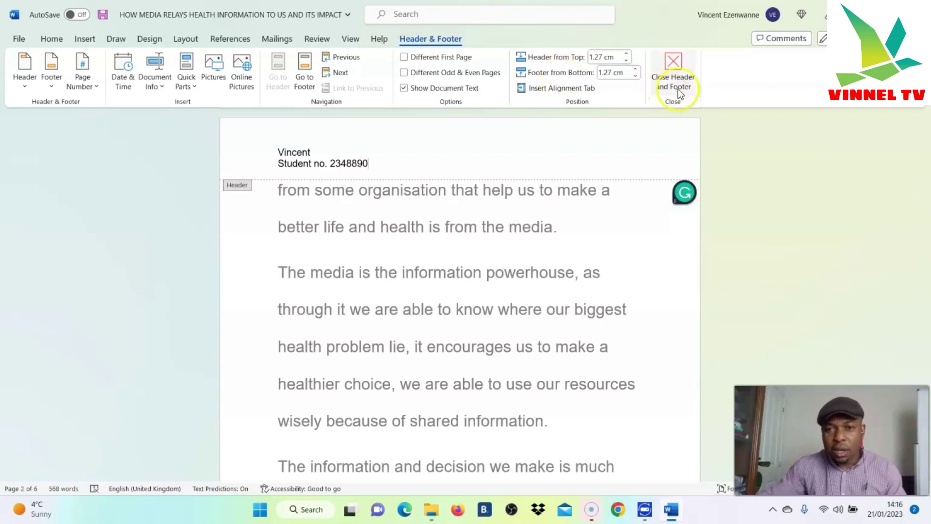
pyautogui.click(678, 66)
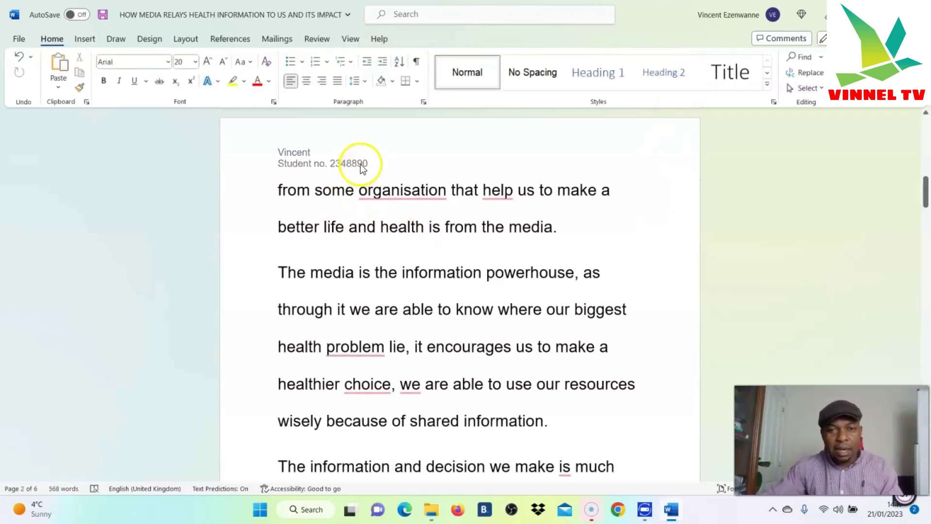
pyautogui.scroll(-3, 485, 291)
pyautogui.scroll(-8, 503, 327)
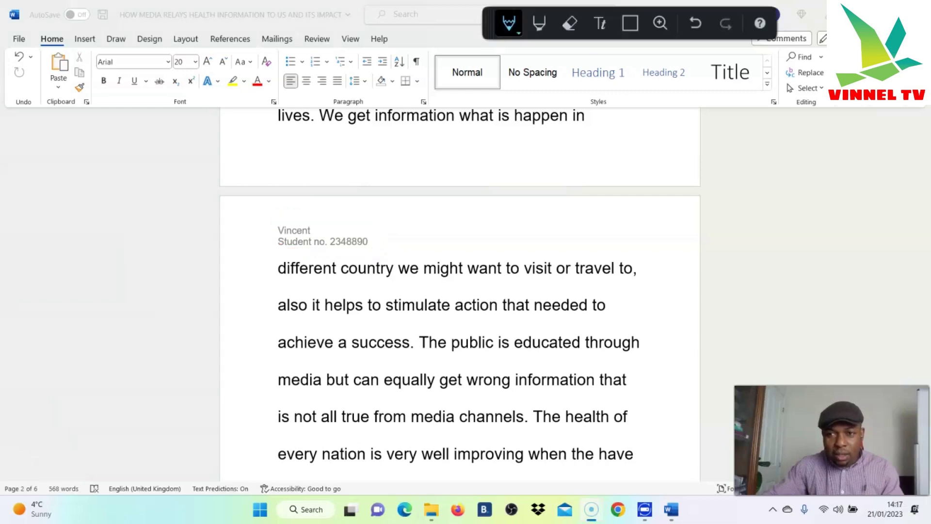
pyautogui.scroll(3, 644, 201)
pyautogui.scroll(-2, 630, 206)
pyautogui.scroll(-3, 614, 212)
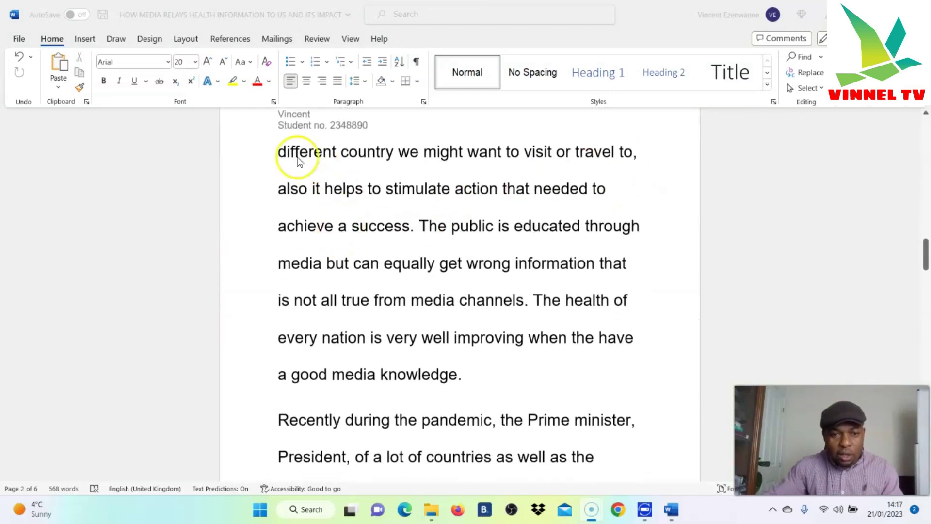
pyautogui.scroll(-6, 364, 194)
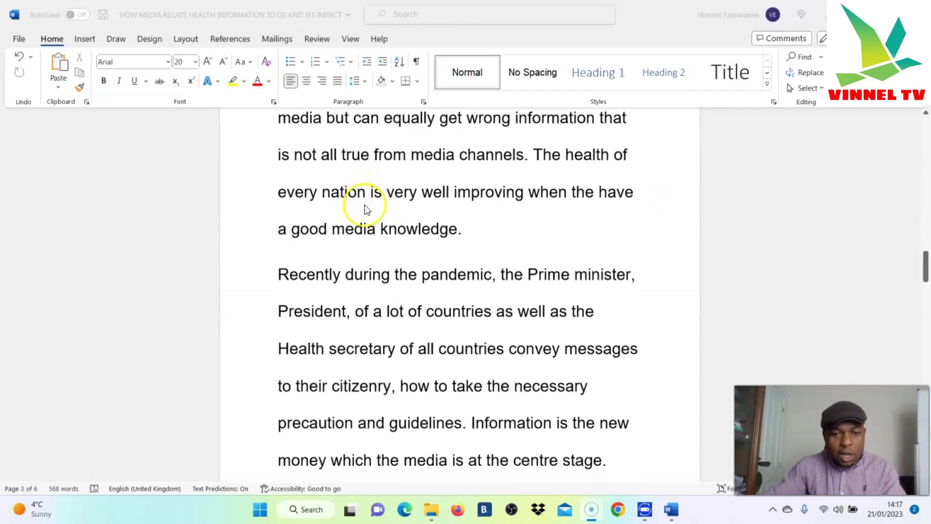
pyautogui.scroll(-5, 388, 223)
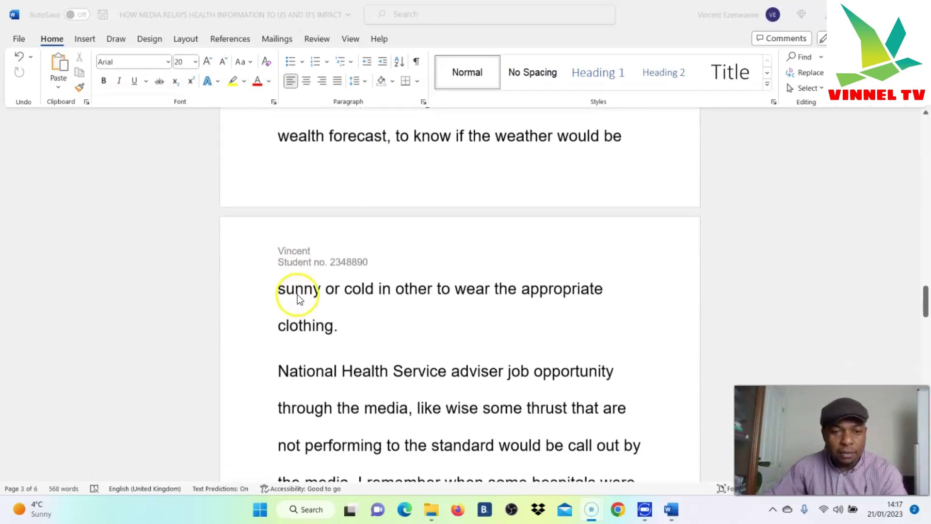
pyautogui.scroll(-3, 437, 291)
pyautogui.scroll(-10, 472, 308)
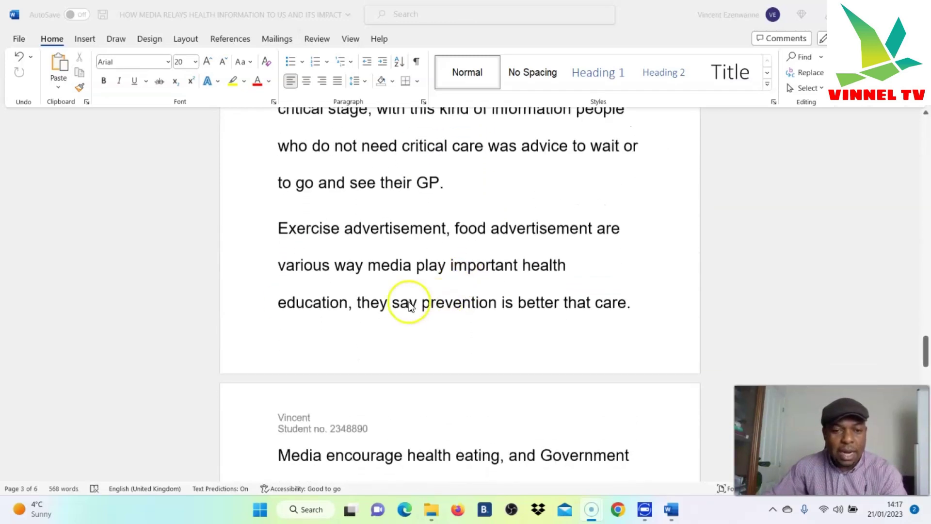
pyautogui.scroll(-18, 320, 373)
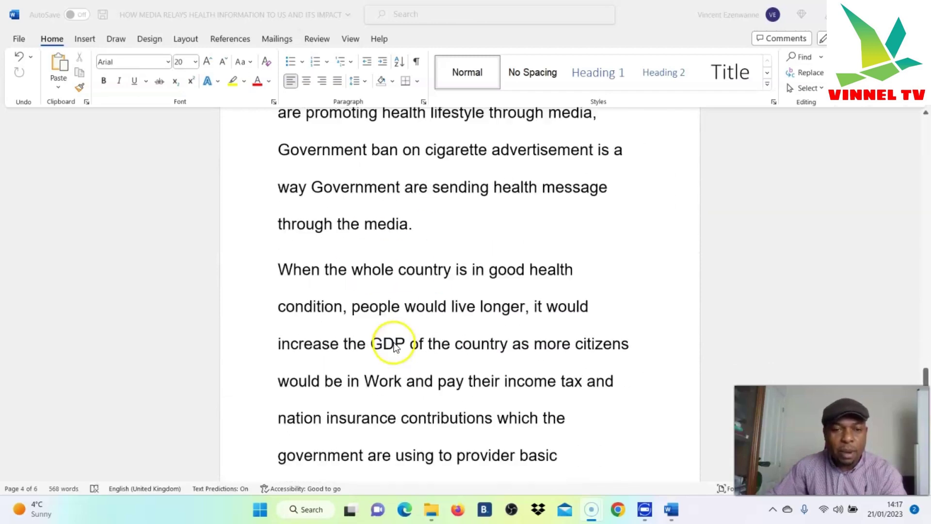
pyautogui.scroll(-4, 388, 330)
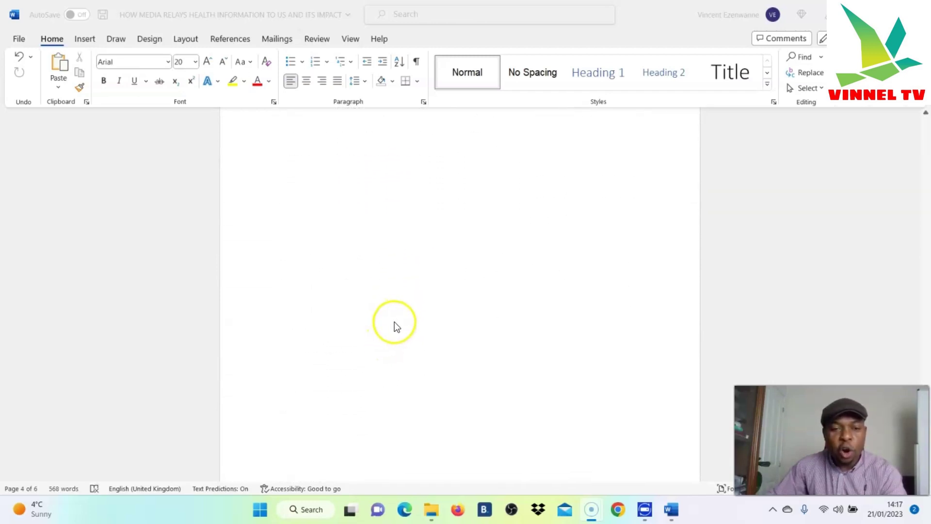
pyautogui.scroll(3, 410, 313)
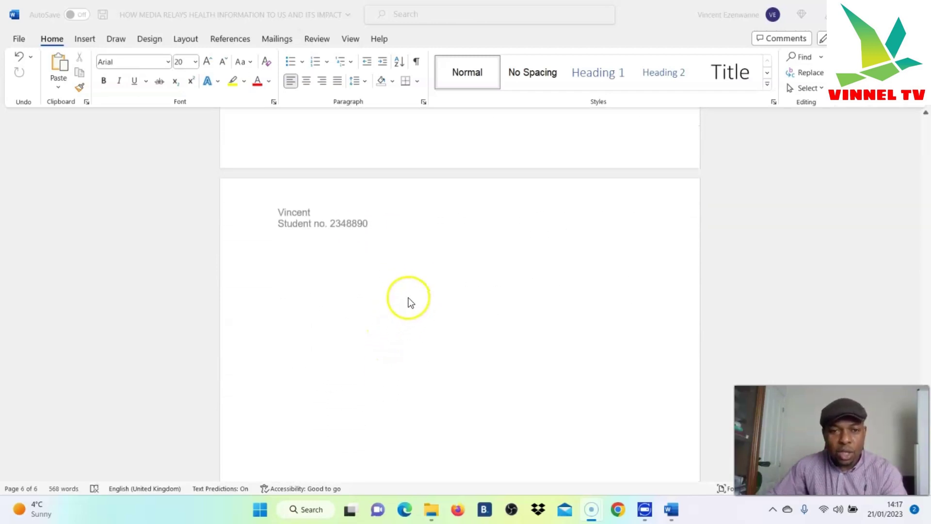
pyautogui.scroll(5, 409, 302)
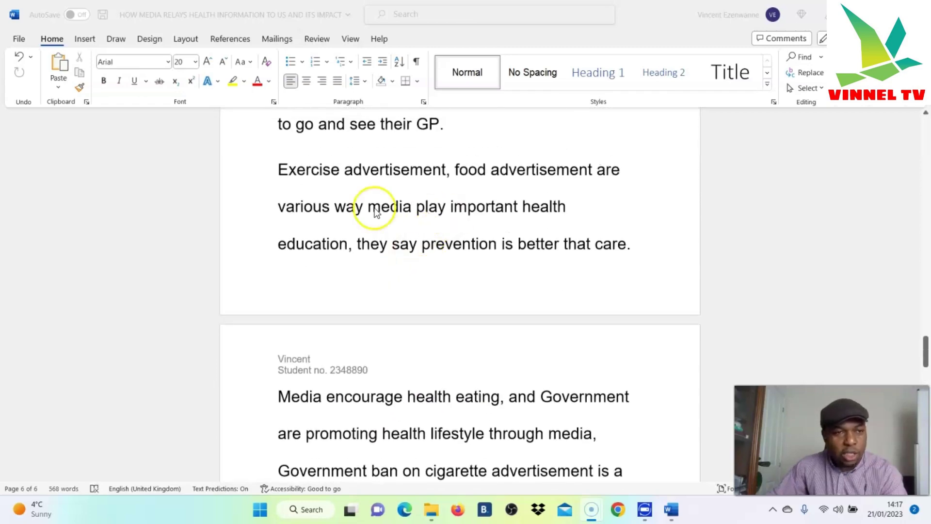
pyautogui.click(89, 40)
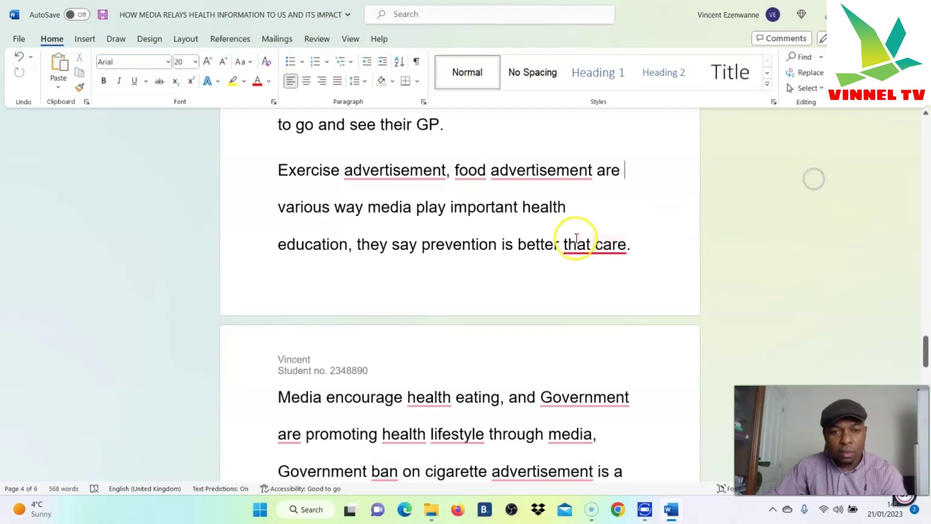
pyautogui.scroll(4, 606, 228)
pyautogui.scroll(8, 618, 217)
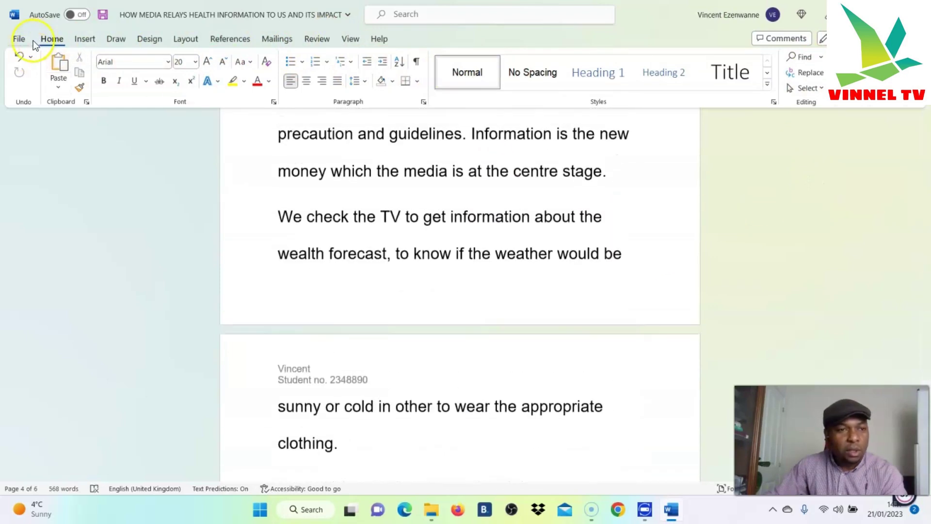
# Insert a Blank footer from the Insert tab's Footer gallery
pyautogui.click(79, 40)
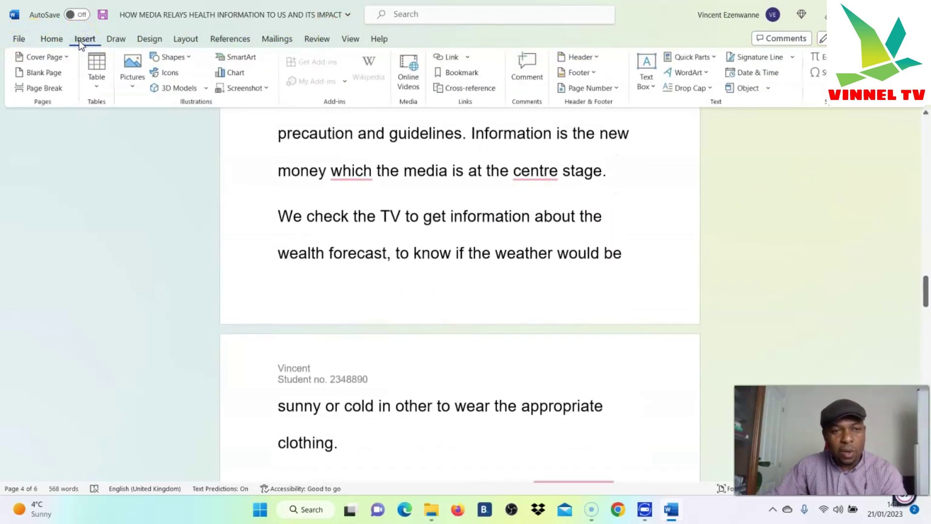
pyautogui.click(52, 39)
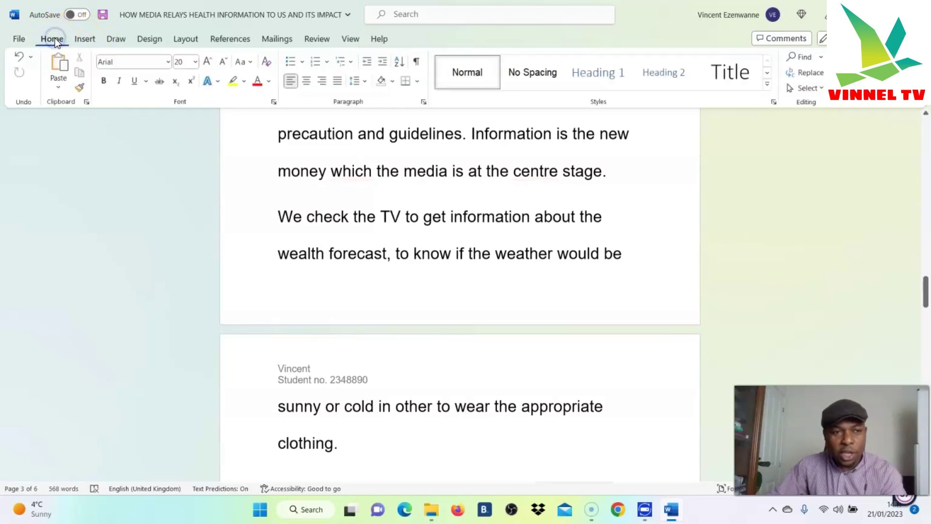
pyautogui.click(84, 39)
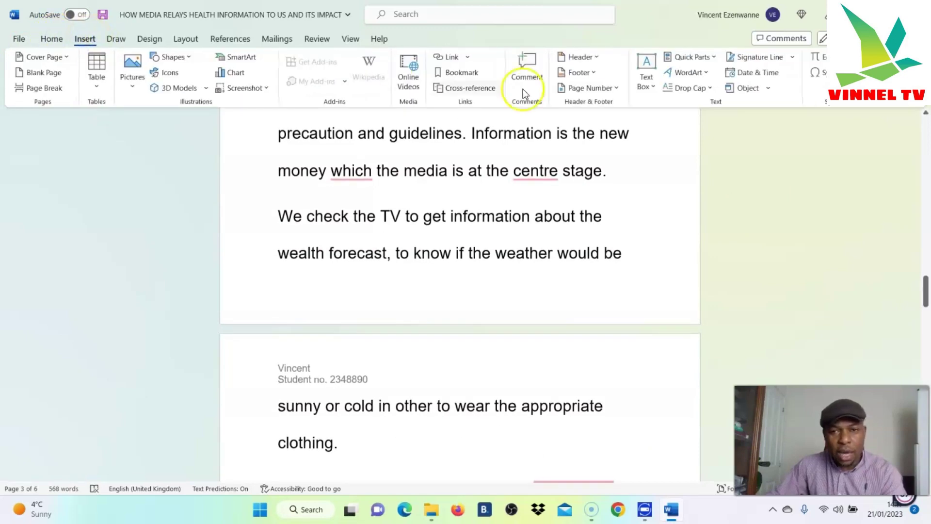
pyautogui.click(593, 75)
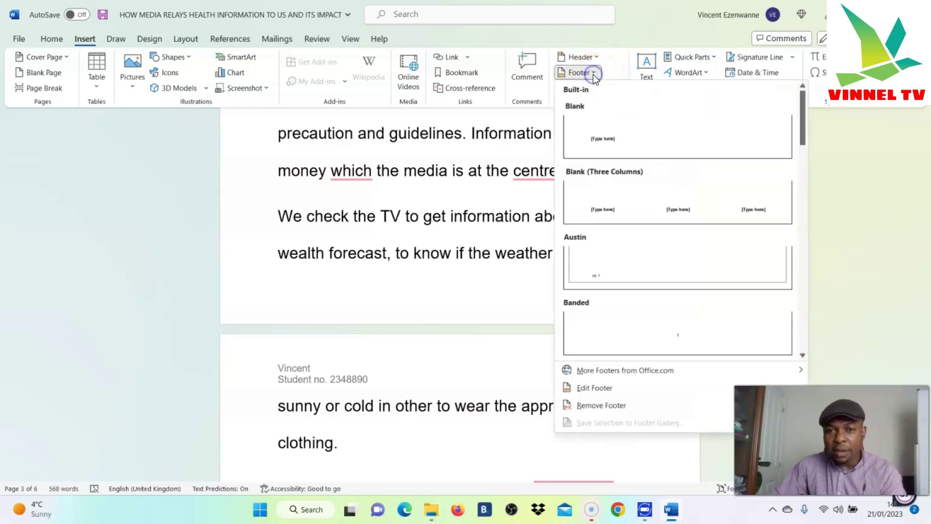
pyautogui.click(619, 144)
# Type the author's capitalized first name in the footer, with a 'Student no' line and student number below
pyautogui.scroll(-3, 485, 281)
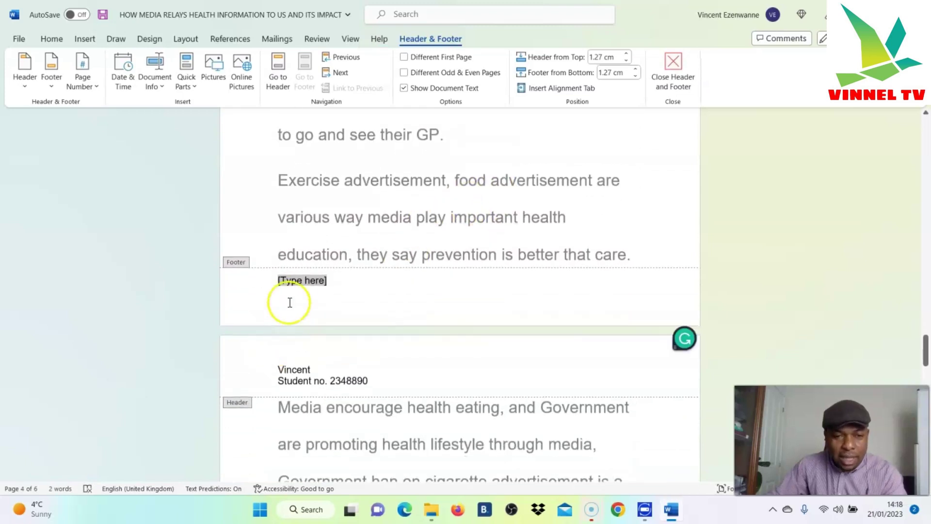
pyautogui.press('BackSpace')
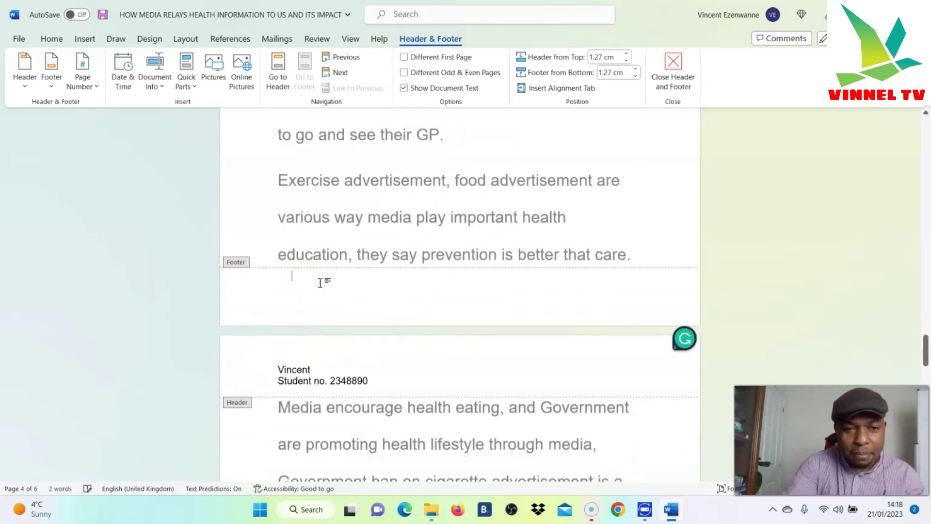
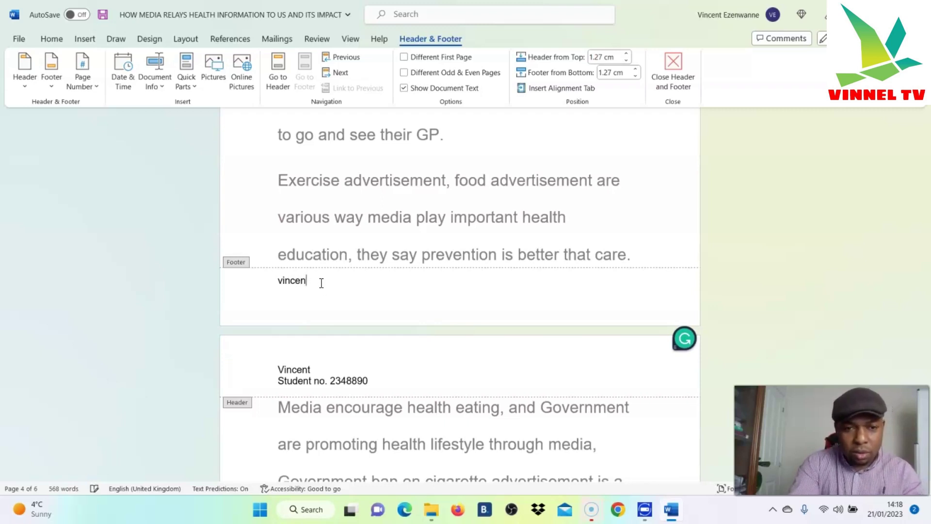
pyautogui.press('BackSpace')
pyautogui.press('BackSpace')
pyautogui.press('BackSpace')
pyautogui.press('BackSpace')
pyautogui.press('BackSpace')
pyautogui.press('BackSpace')
pyautogui.press('capslock')
pyautogui.press('capslock')
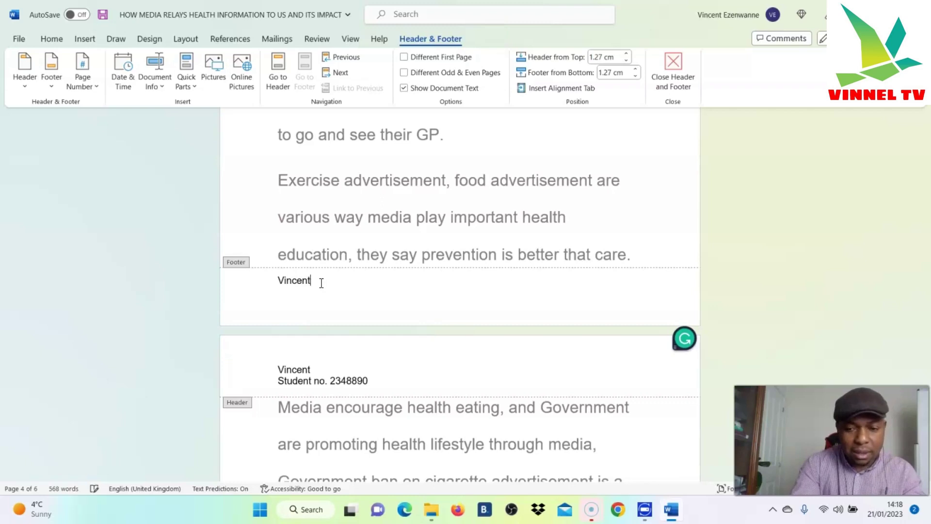
pyautogui.press('Return')
pyautogui.press('capslock')
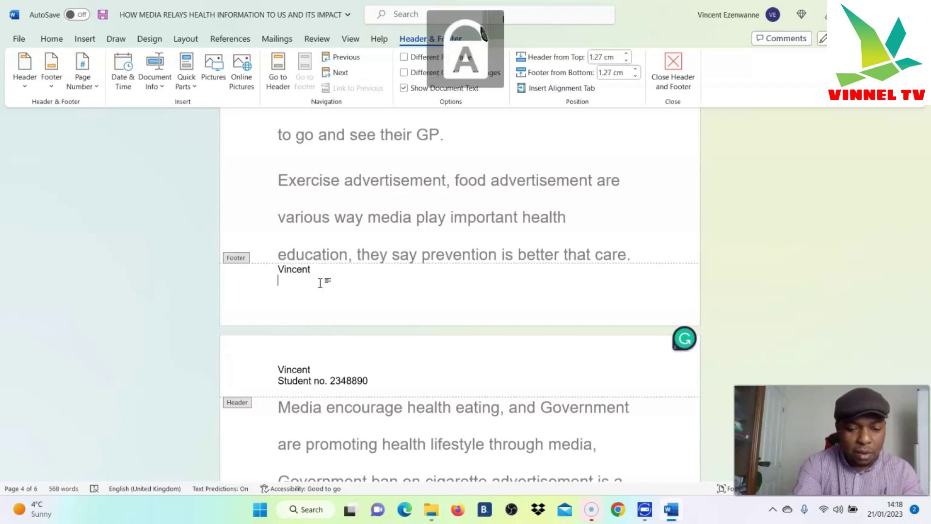
pyautogui.press('capslock')
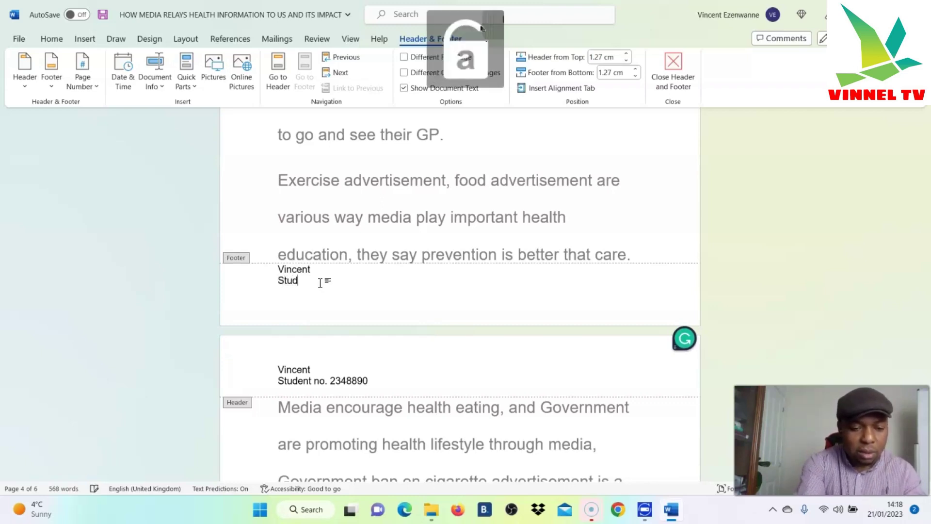
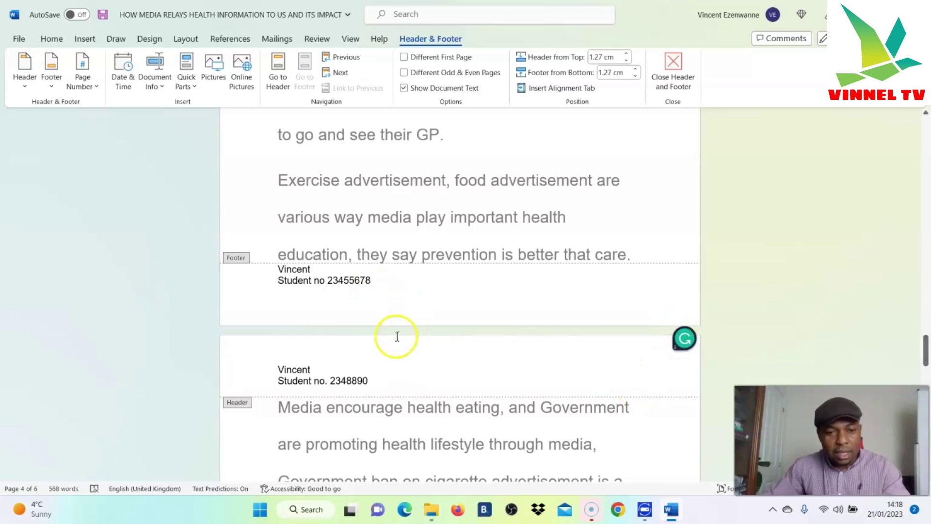
# Close header and footer editing and scroll down through the essay to the last page
pyautogui.click(678, 64)
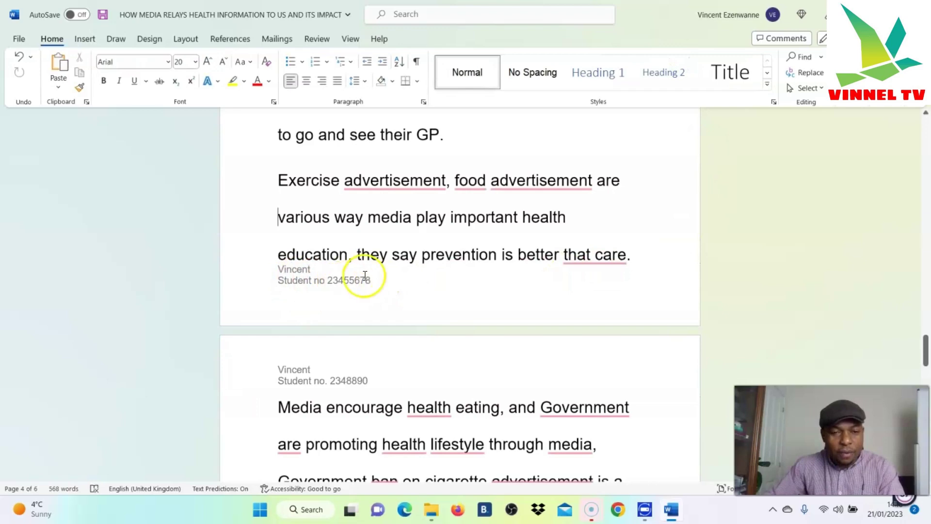
pyautogui.scroll(1, 359, 279)
pyautogui.scroll(15, 372, 278)
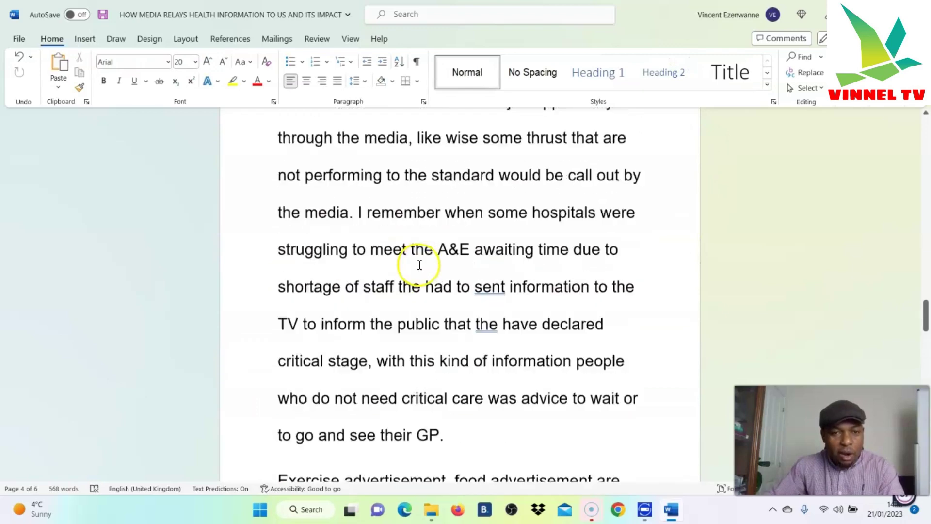
pyautogui.scroll(-3, 398, 315)
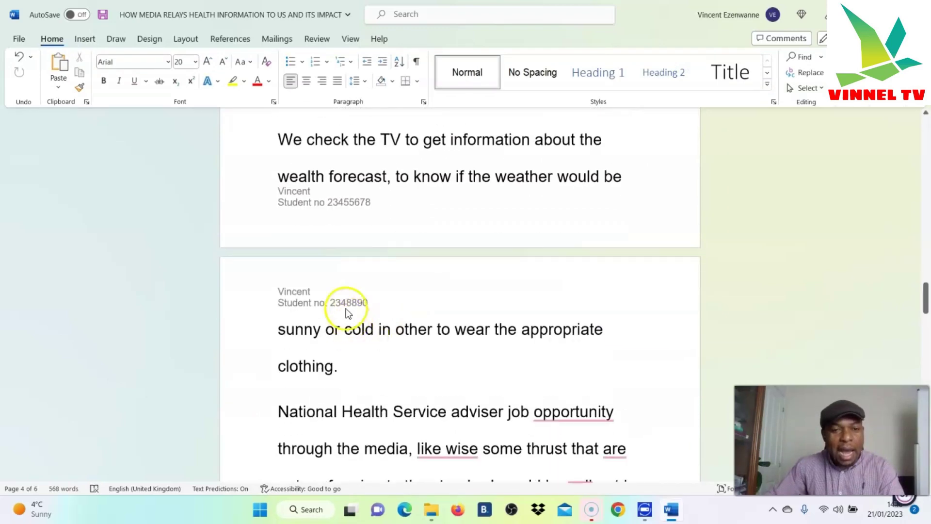
pyautogui.scroll(-8, 359, 304)
pyautogui.scroll(7, 331, 375)
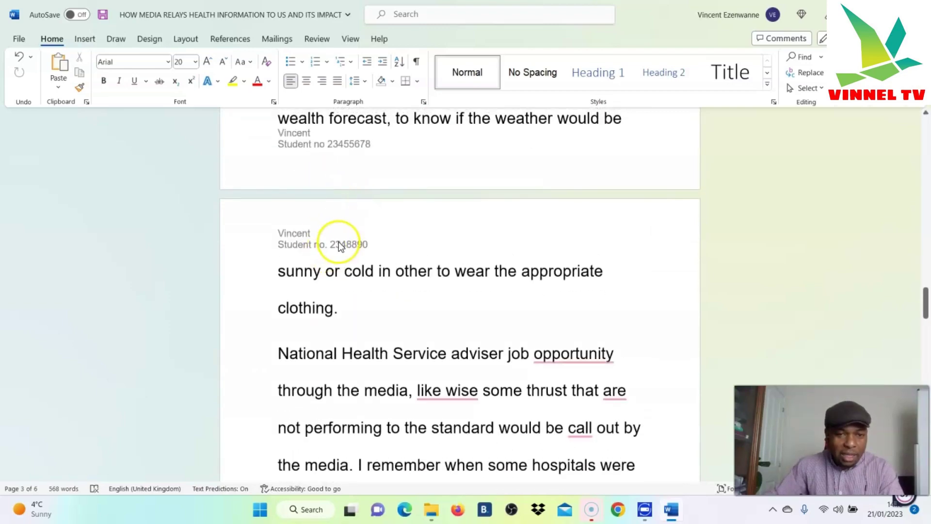
pyautogui.scroll(-15, 339, 242)
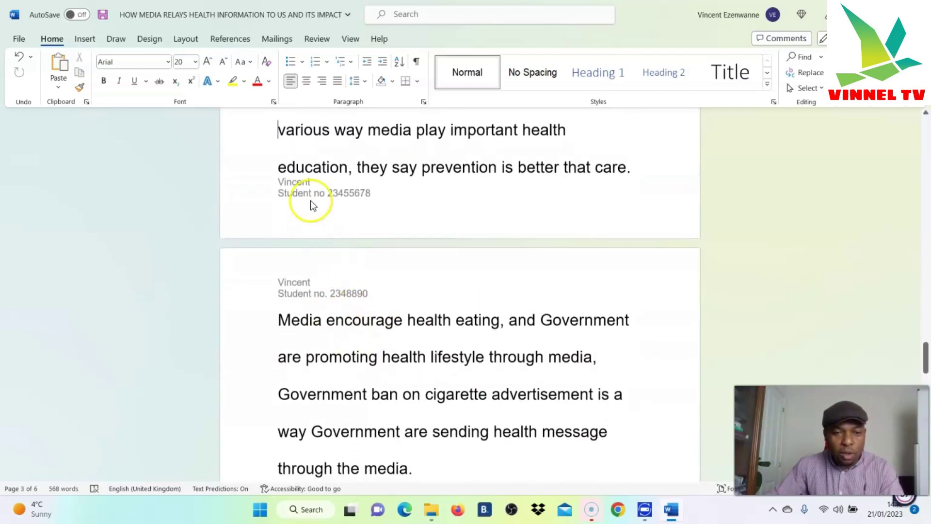
pyautogui.scroll(-12, 316, 190)
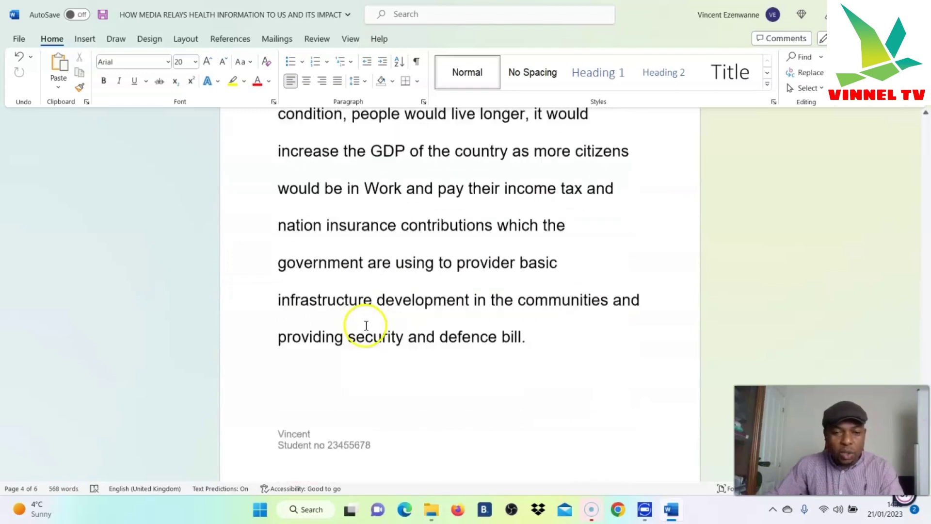
pyautogui.scroll(-14, 421, 302)
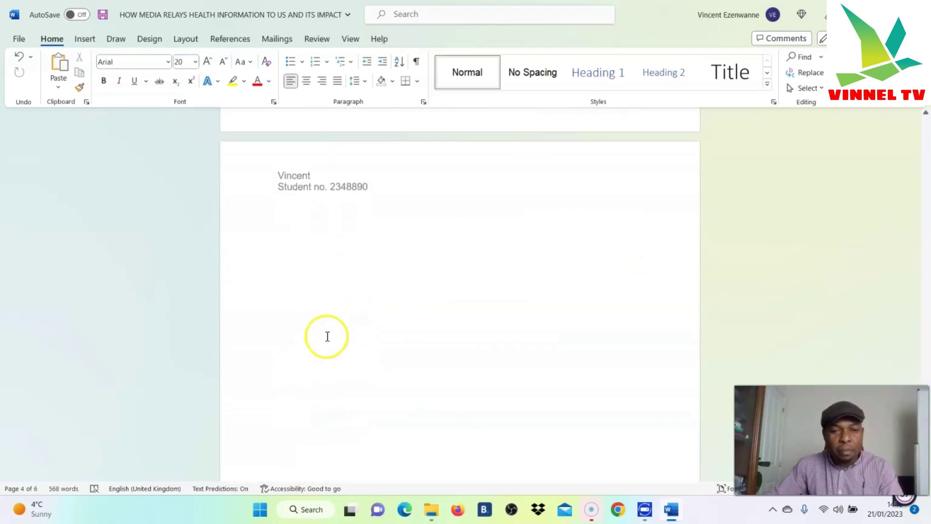
pyautogui.scroll(-6, 451, 301)
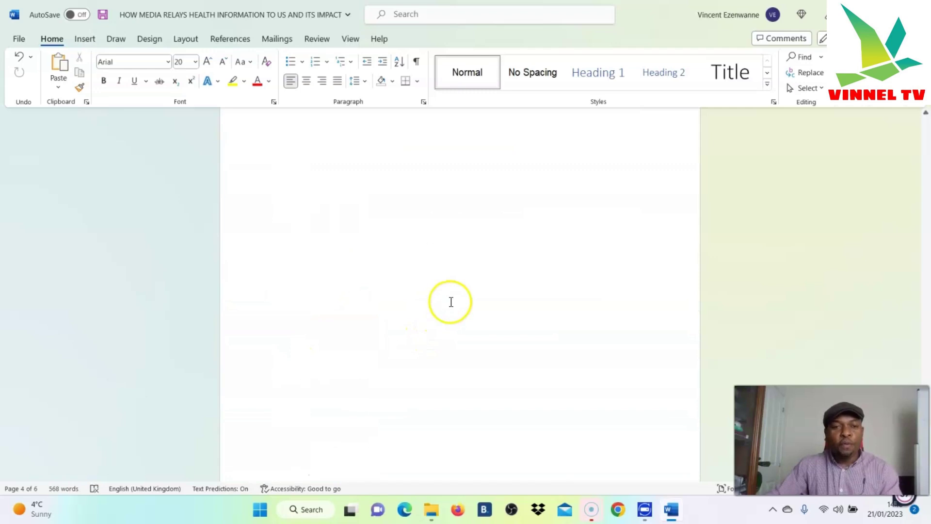
pyautogui.scroll(2, 452, 301)
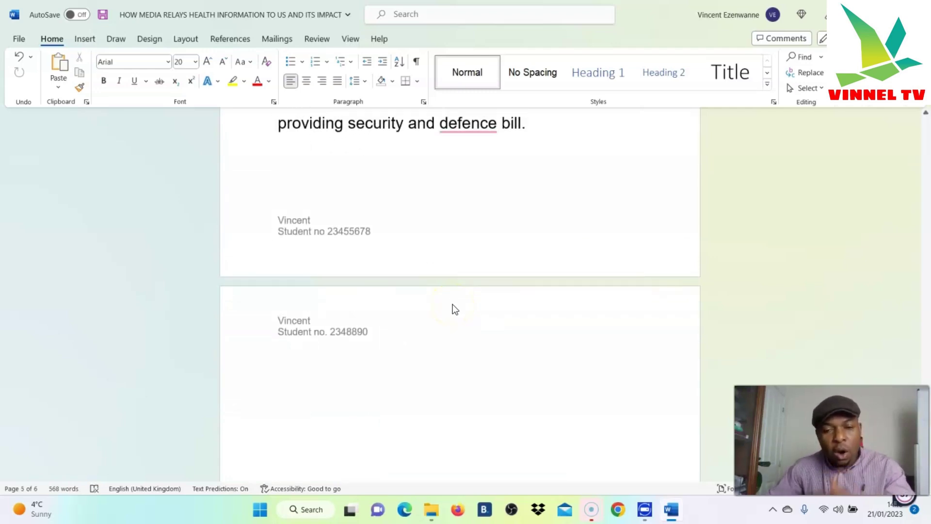
pyautogui.scroll(-6, 453, 304)
pyautogui.click(453, 304)
# Scroll back up through the pages, checking each header and footer
pyautogui.scroll(10, 434, 333)
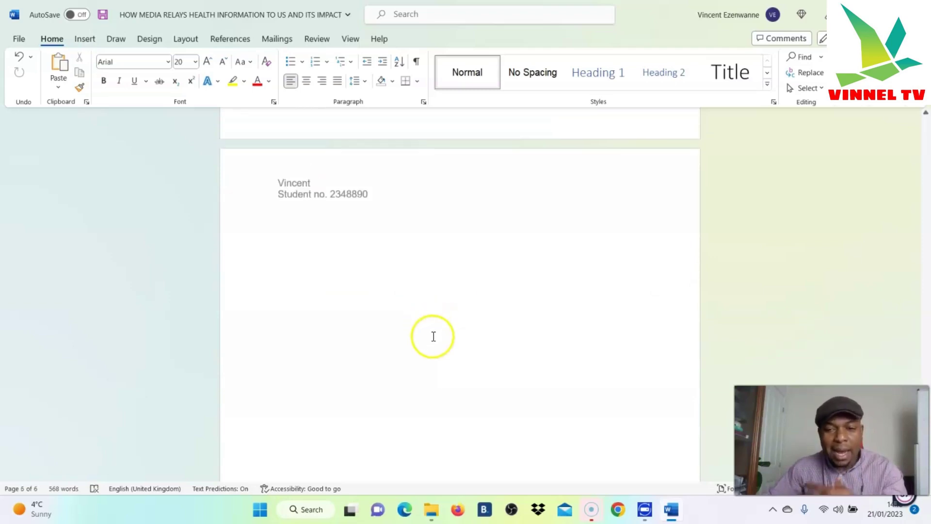
pyautogui.scroll(15, 434, 335)
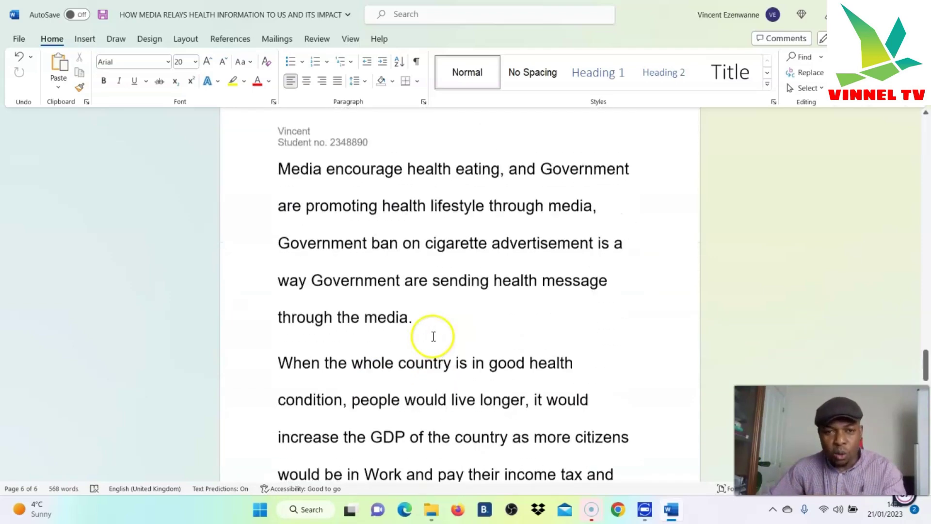
pyautogui.scroll(12, 435, 330)
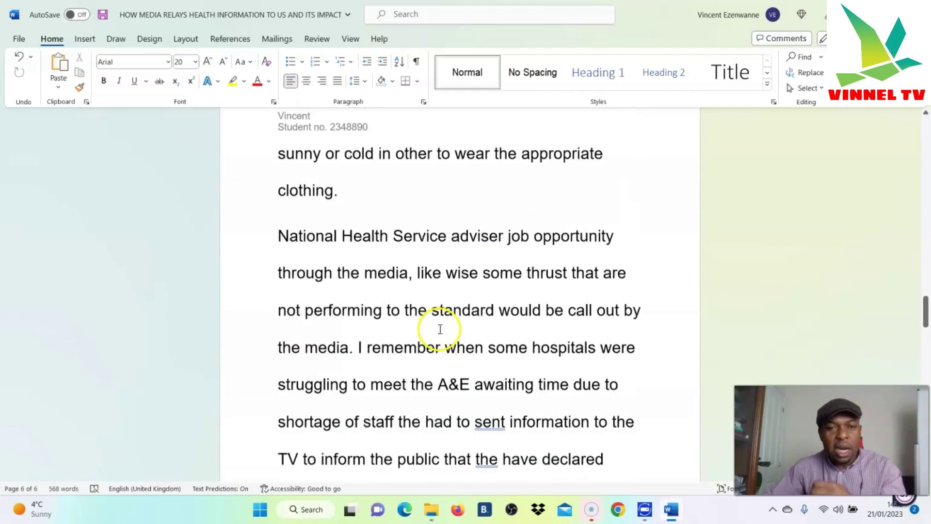
pyautogui.scroll(12, 457, 316)
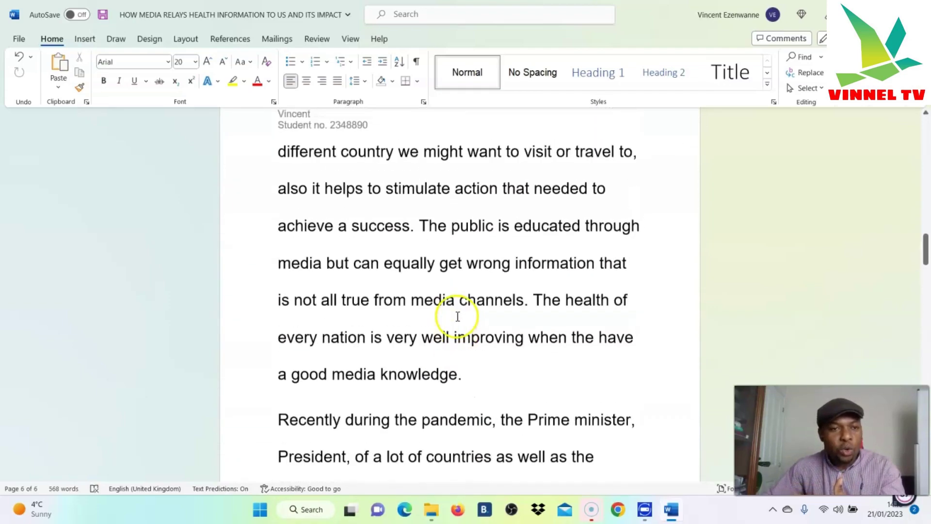
pyautogui.scroll(10, 461, 316)
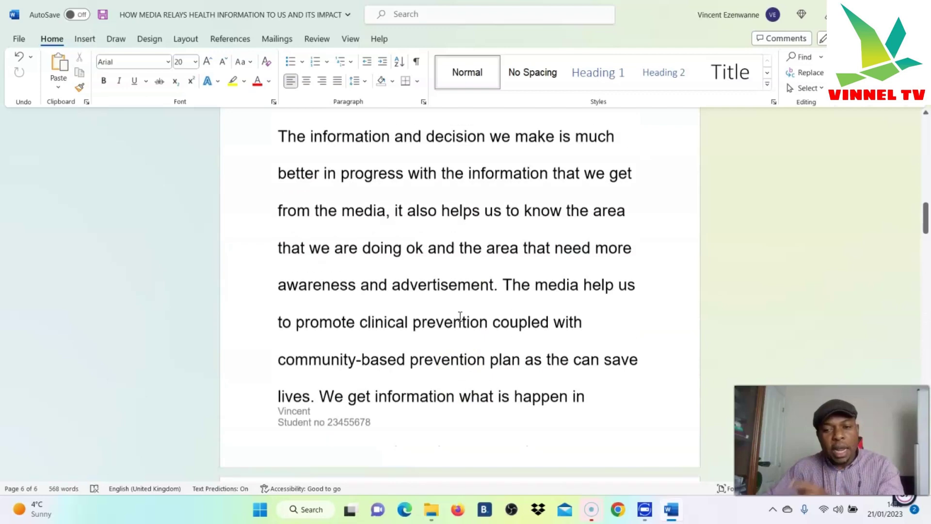
pyautogui.scroll(10, 460, 318)
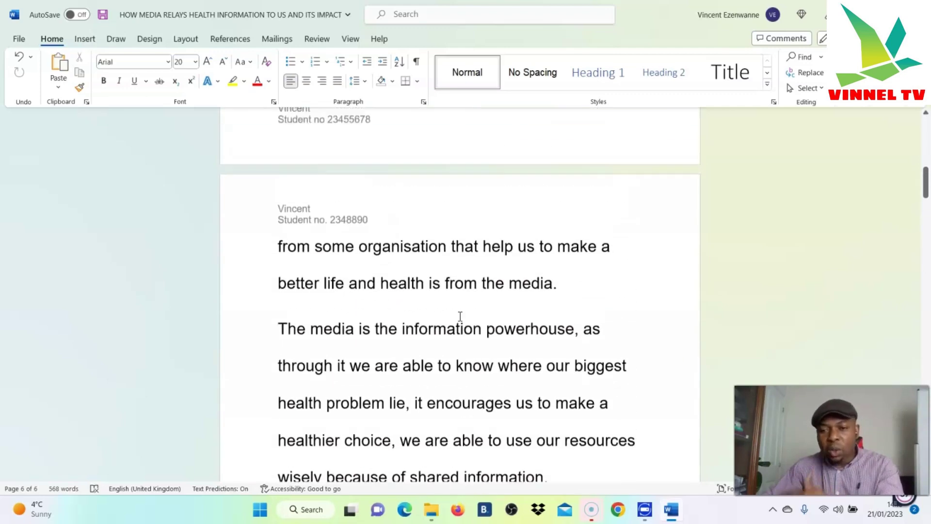
pyautogui.scroll(3, 620, 275)
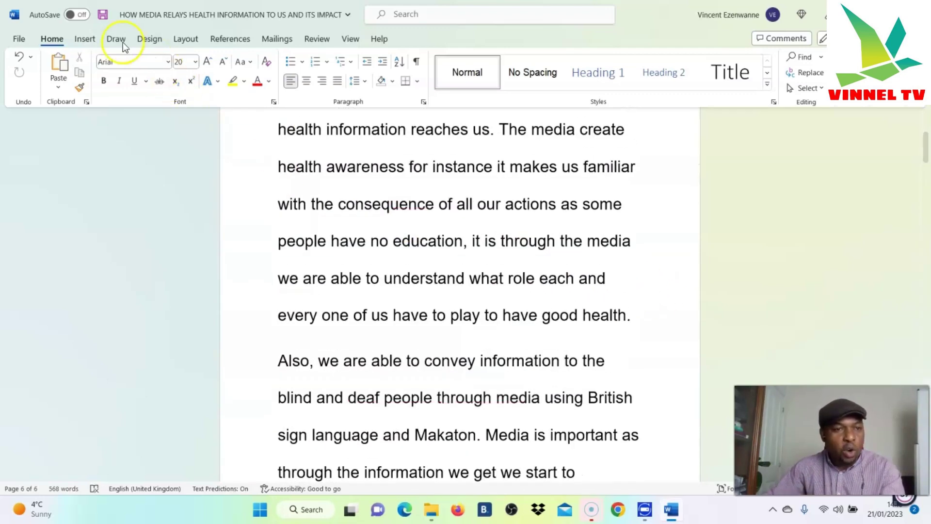
# Insert a Plain Number 1 page number at the top left of every page and close the header
pyautogui.click(87, 39)
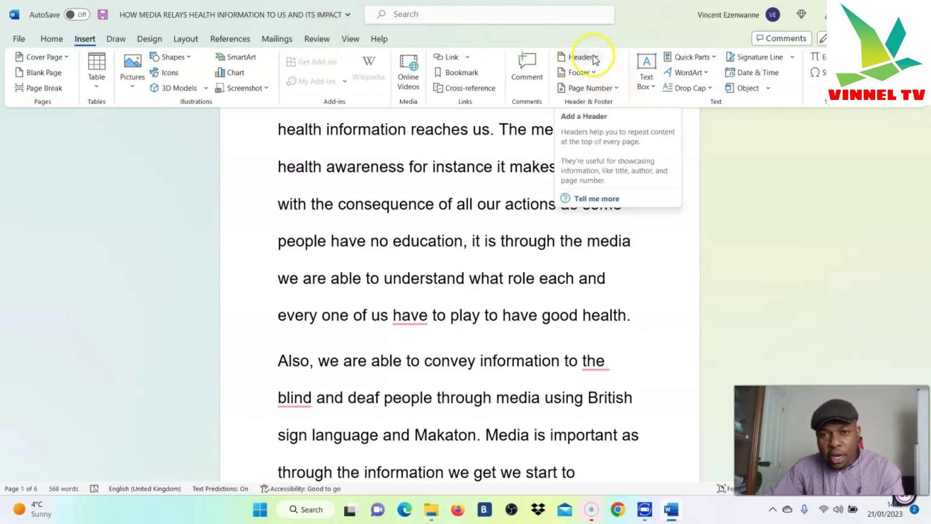
pyautogui.click(615, 87)
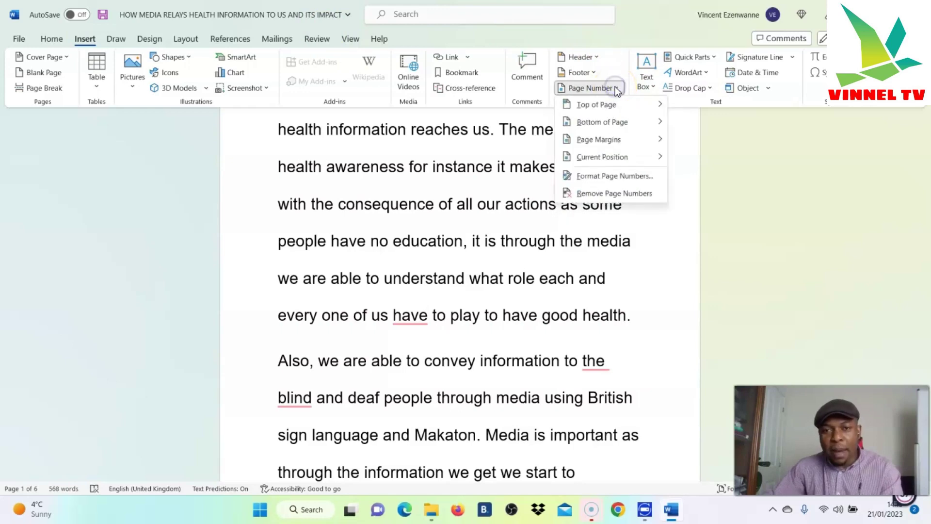
pyautogui.moveTo(613, 104)
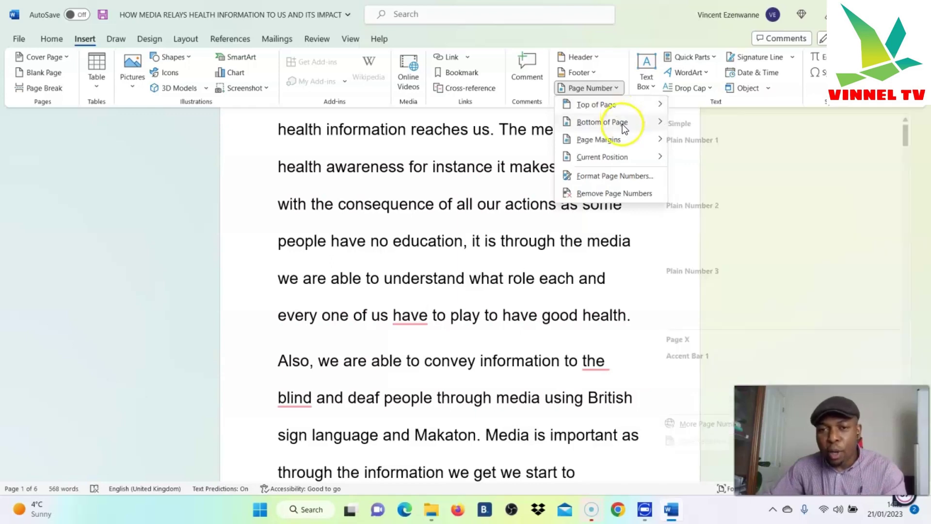
pyautogui.click(613, 144)
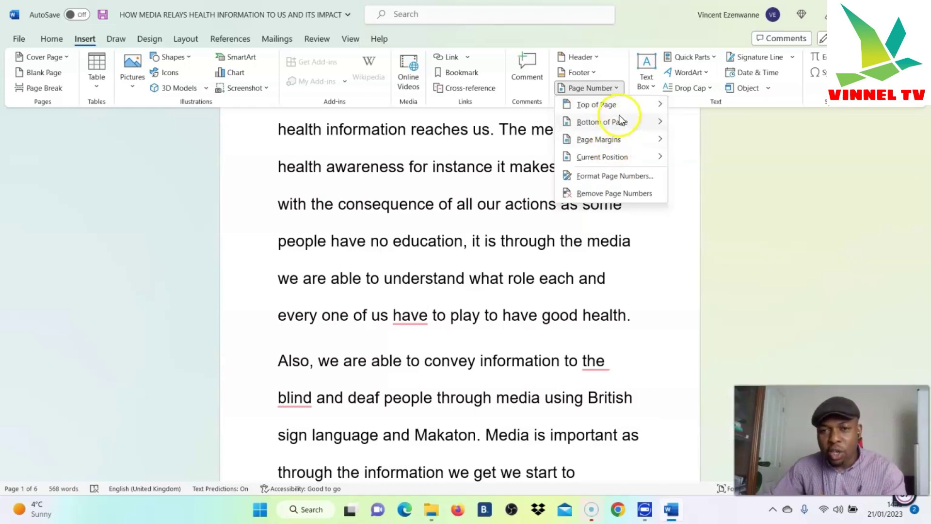
pyautogui.click(613, 109)
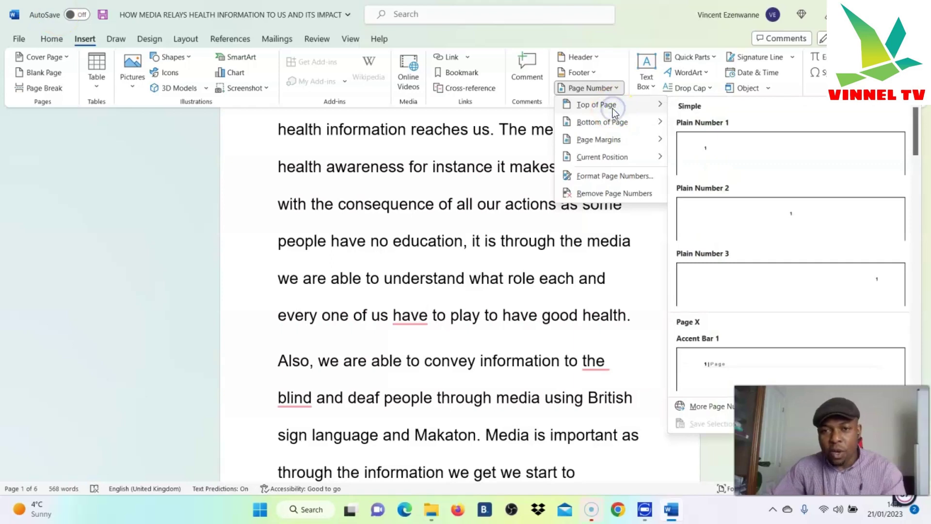
pyautogui.click(755, 160)
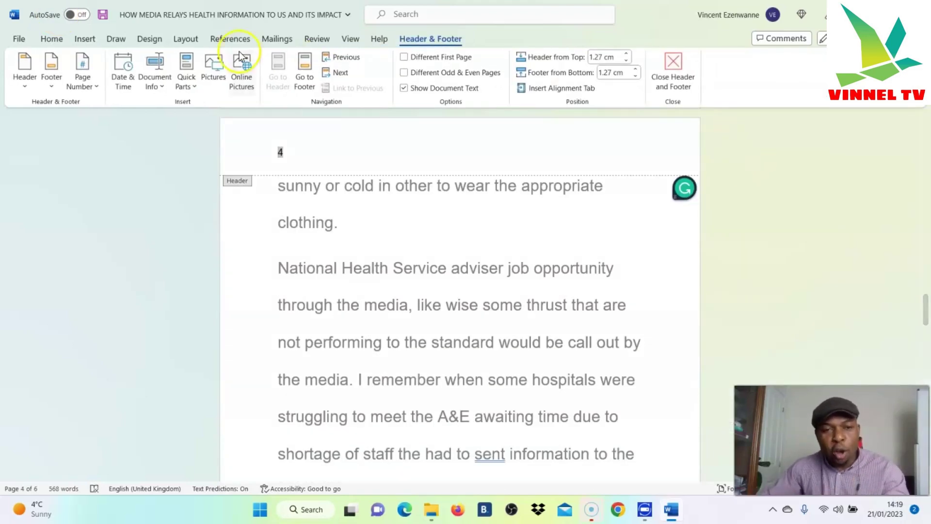
pyautogui.scroll(10, 863, 239)
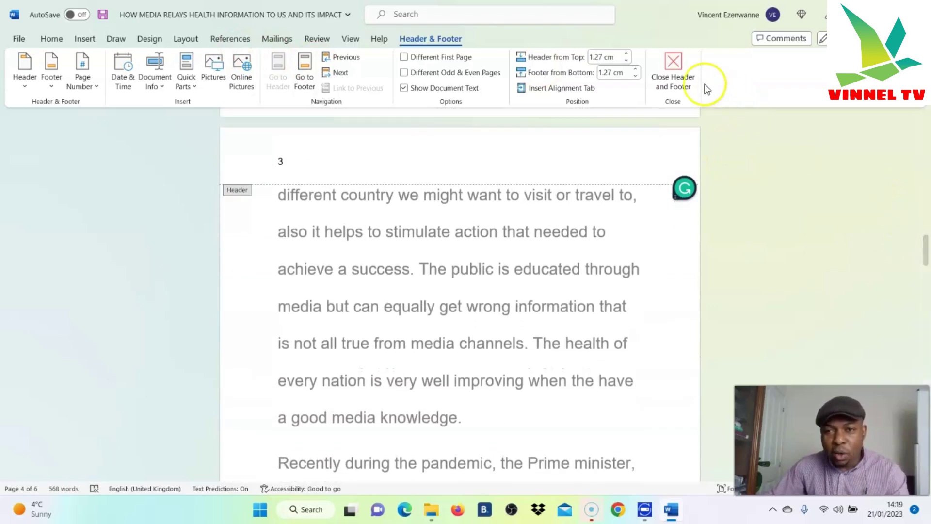
pyautogui.click(673, 72)
pyautogui.scroll(10, 855, 202)
pyautogui.scroll(15, 912, 161)
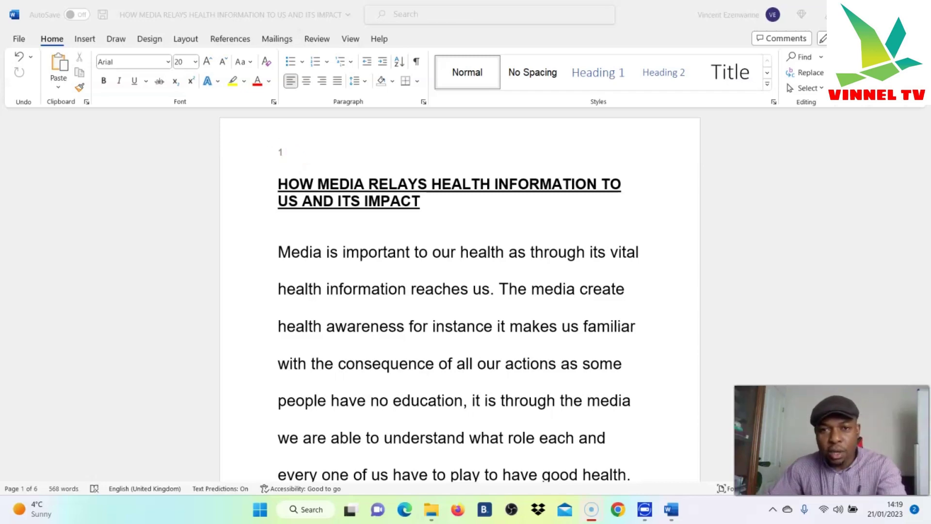
pyautogui.scroll(-2, 395, 150)
pyautogui.scroll(-10, 704, 224)
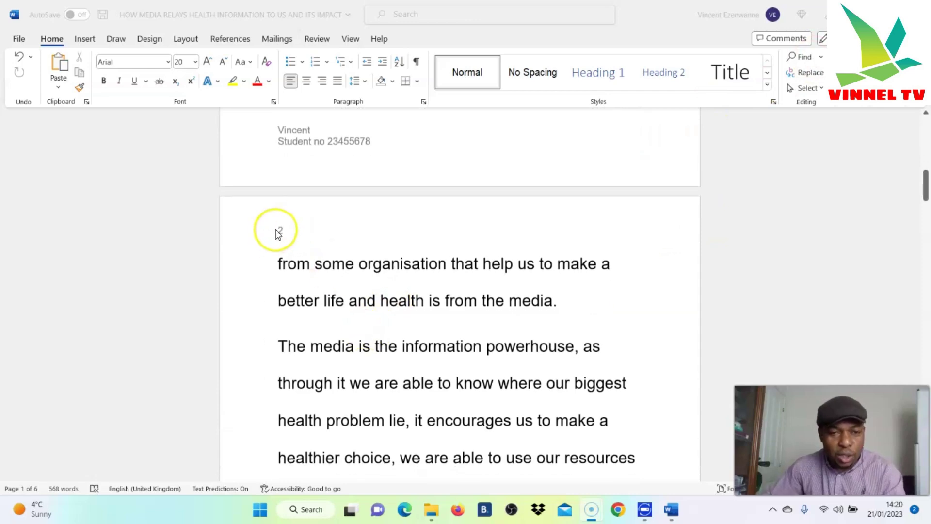
pyautogui.scroll(-3, 279, 228)
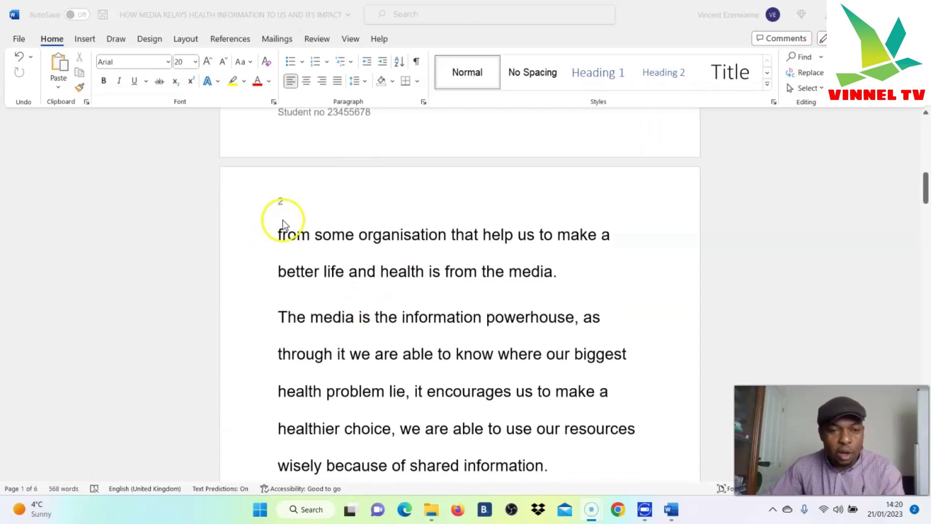
pyautogui.scroll(-15, 529, 324)
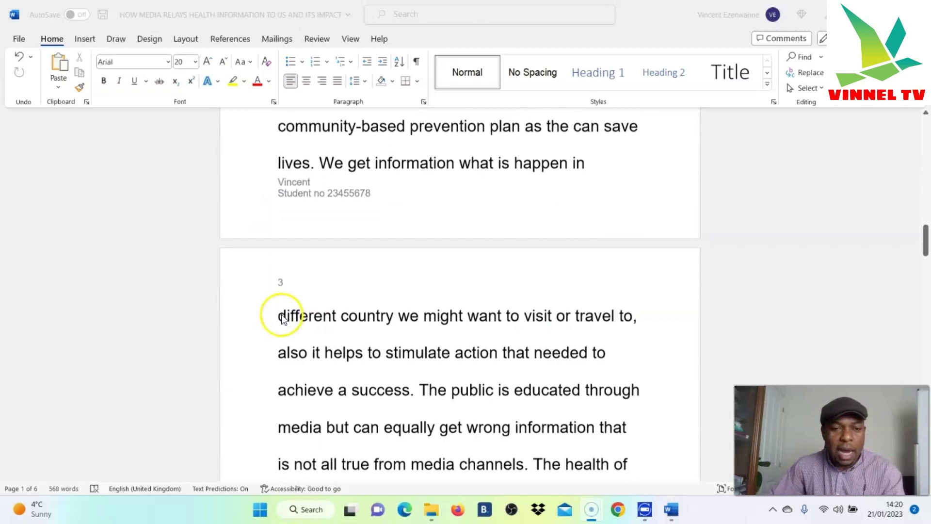
pyautogui.scroll(-15, 481, 333)
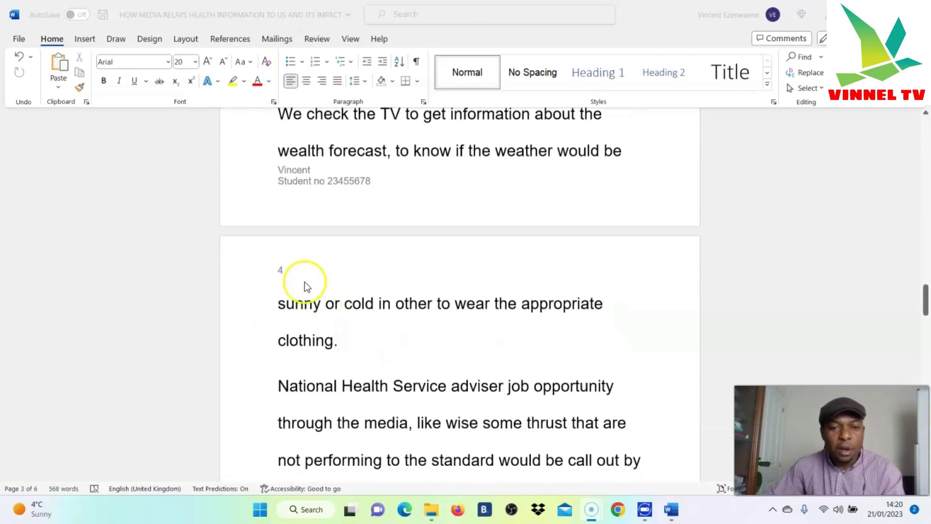
pyautogui.scroll(-12, 453, 316)
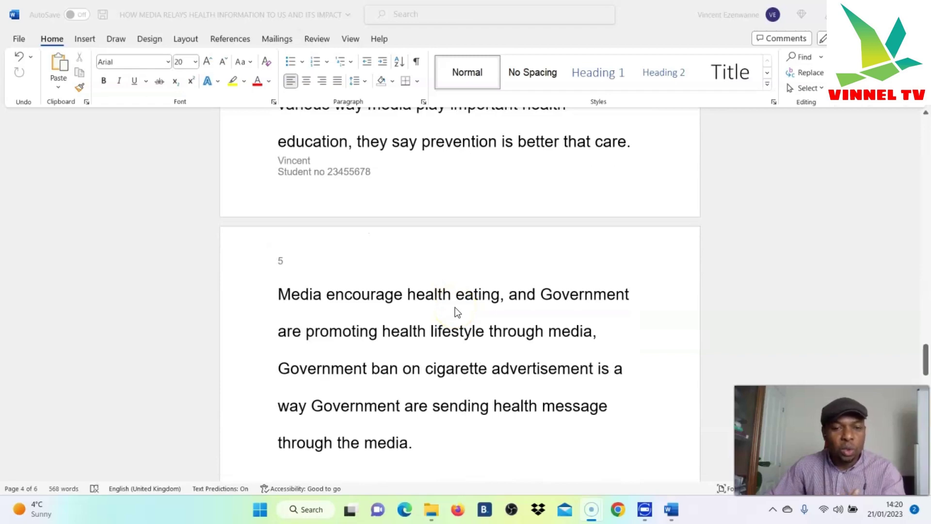
pyautogui.scroll(-10, 455, 307)
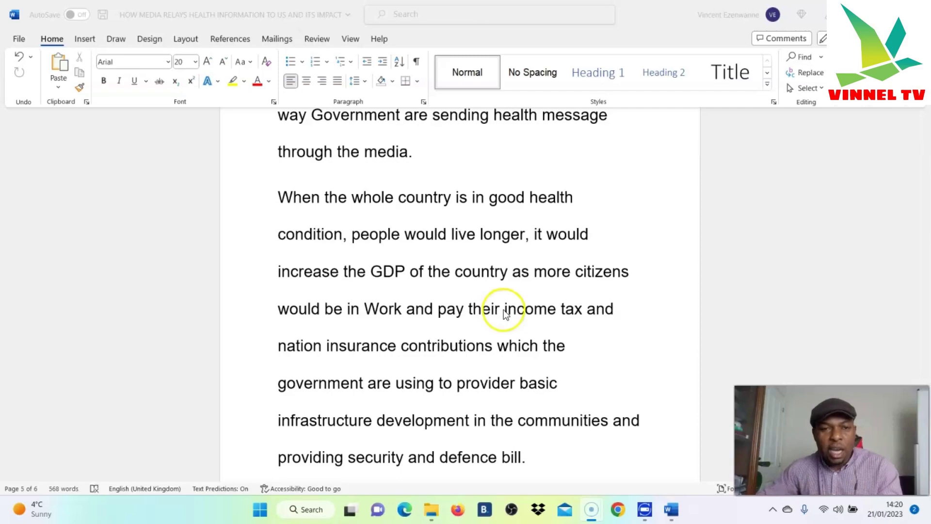
pyautogui.scroll(8, 503, 310)
pyautogui.scroll(8, 631, 349)
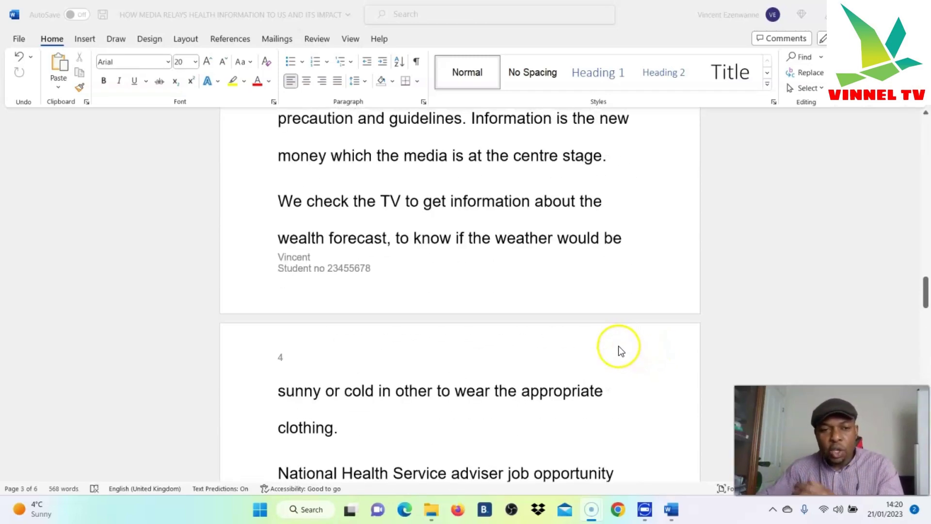
pyautogui.scroll(1, 214, 281)
pyautogui.scroll(2, 340, 339)
pyautogui.scroll(10, 310, 358)
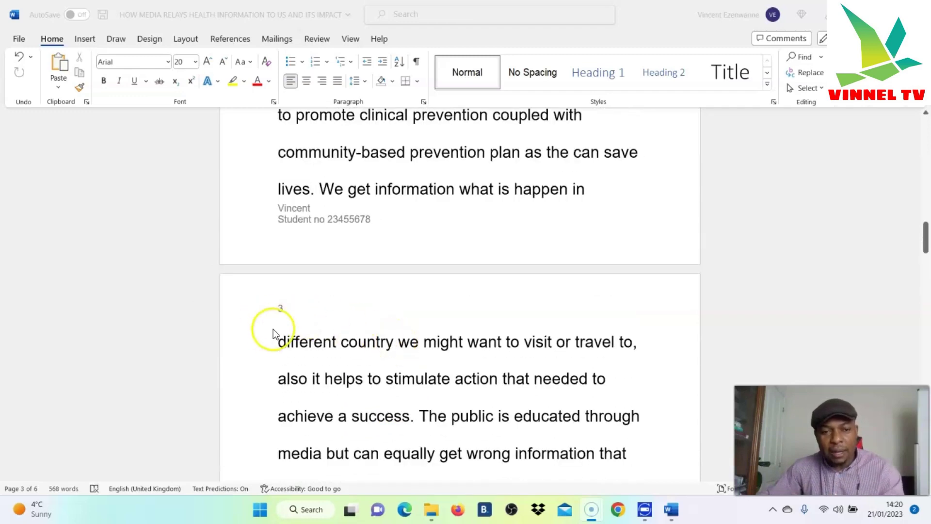
pyautogui.scroll(3, 286, 313)
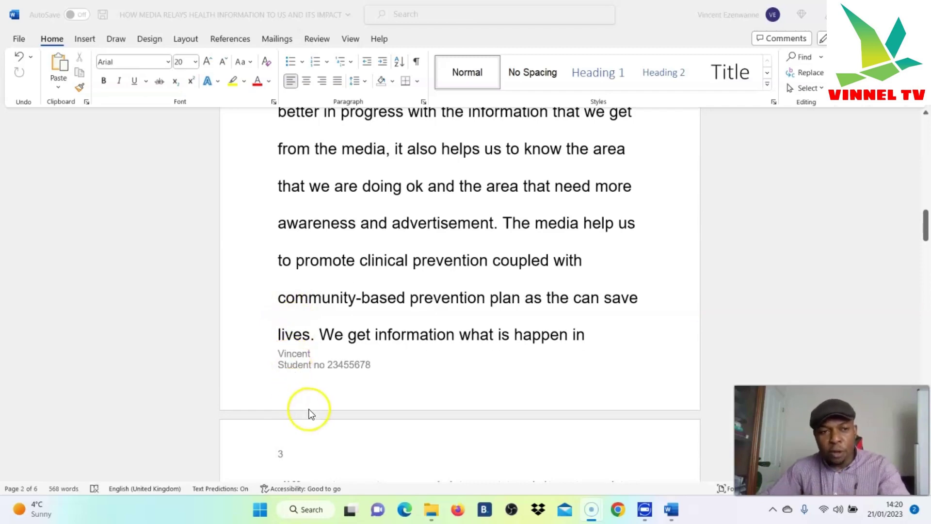
# Remove all page numbers from the top of the essay's pages and scroll back to the title
pyautogui.click(85, 39)
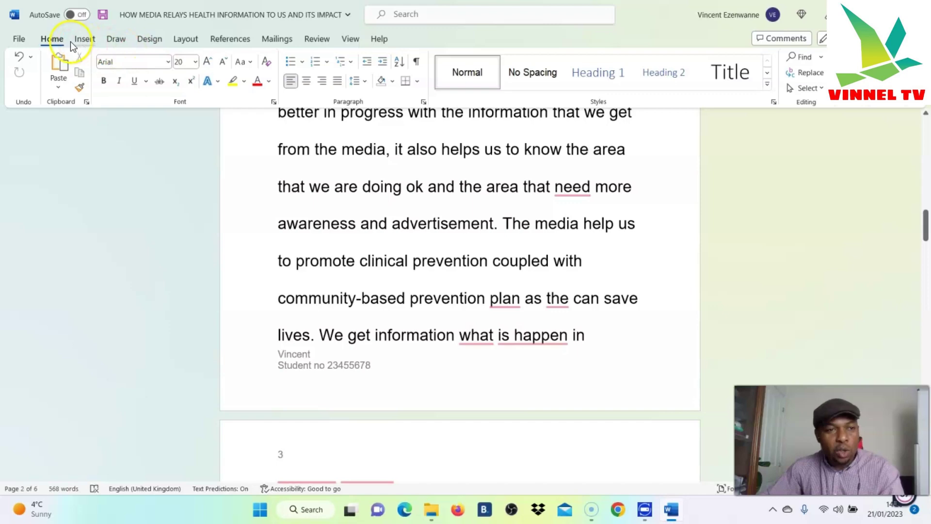
pyautogui.click(86, 39)
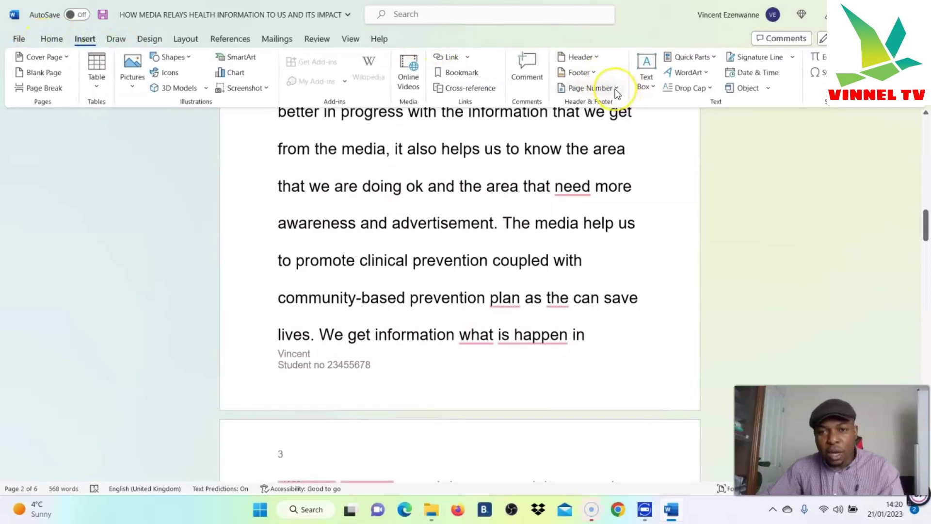
pyautogui.click(615, 89)
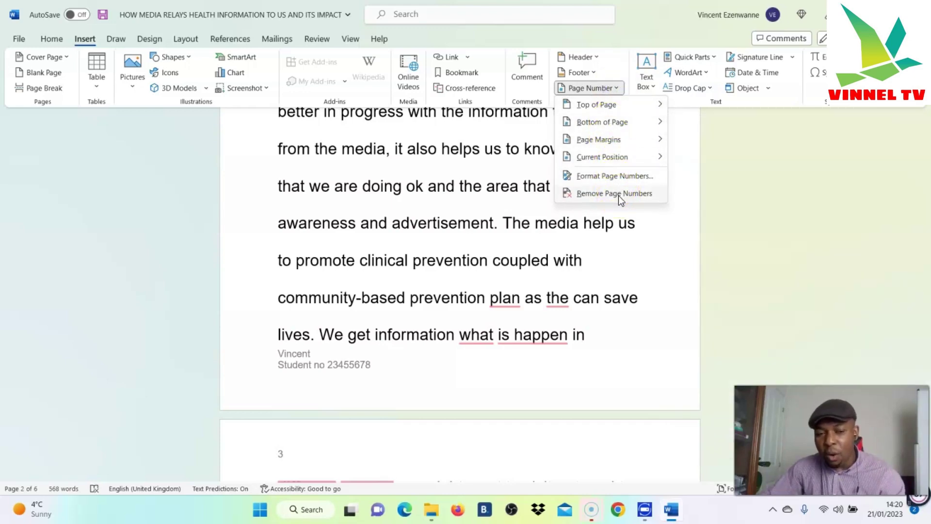
pyautogui.click(618, 196)
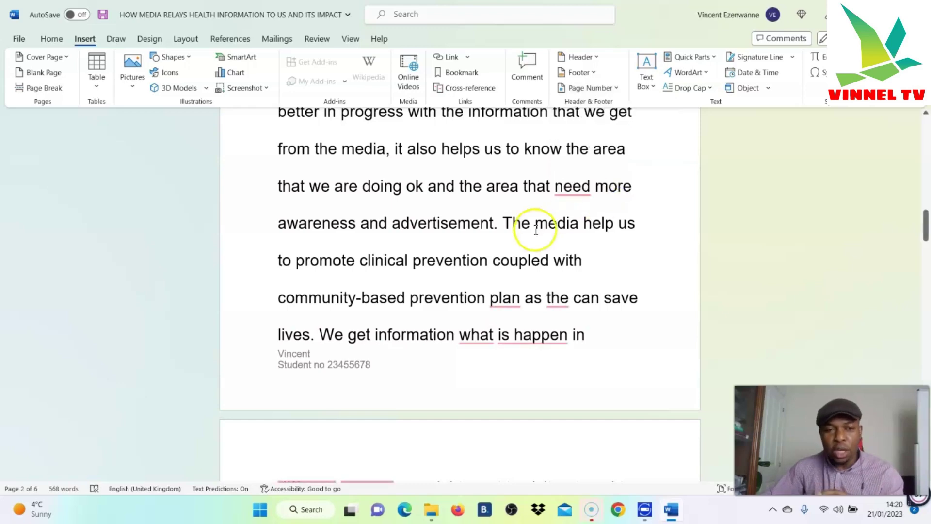
pyautogui.scroll(3, 686, 173)
pyautogui.scroll(15, 686, 173)
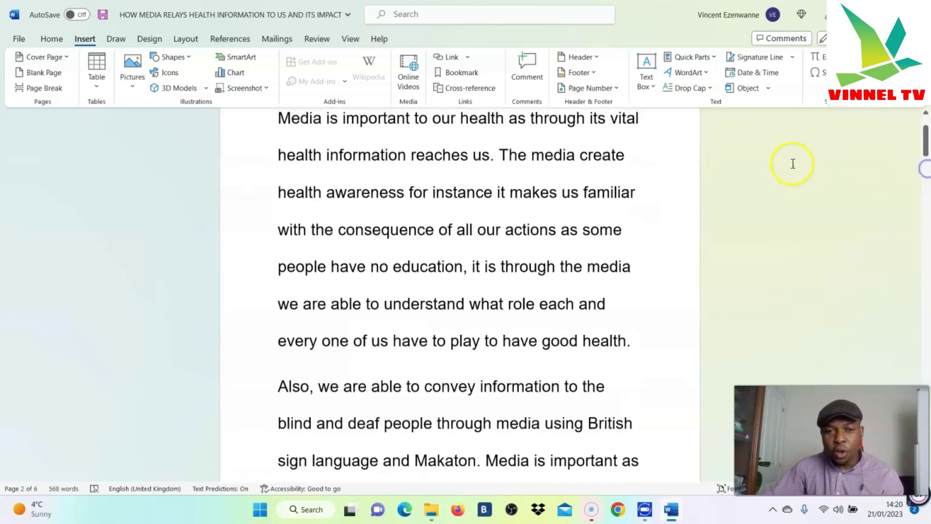
pyautogui.scroll(2, 366, 225)
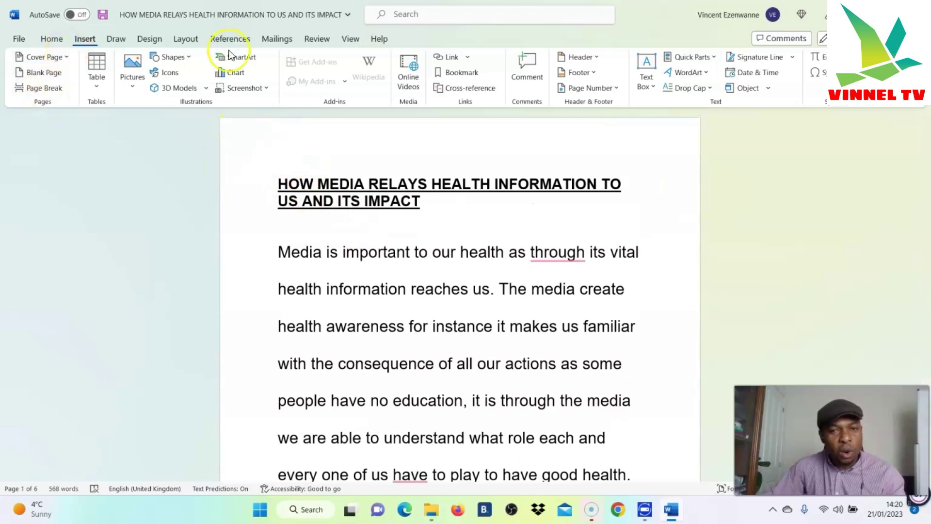
# Insert Plain Number 1 page numbers at the bottom left of each page and close the footer
pyautogui.click(612, 90)
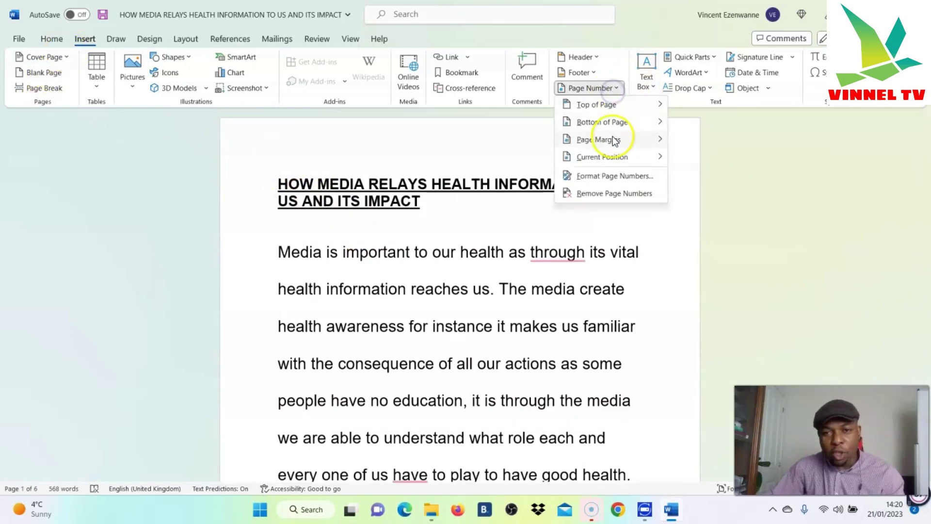
pyautogui.moveTo(615, 124)
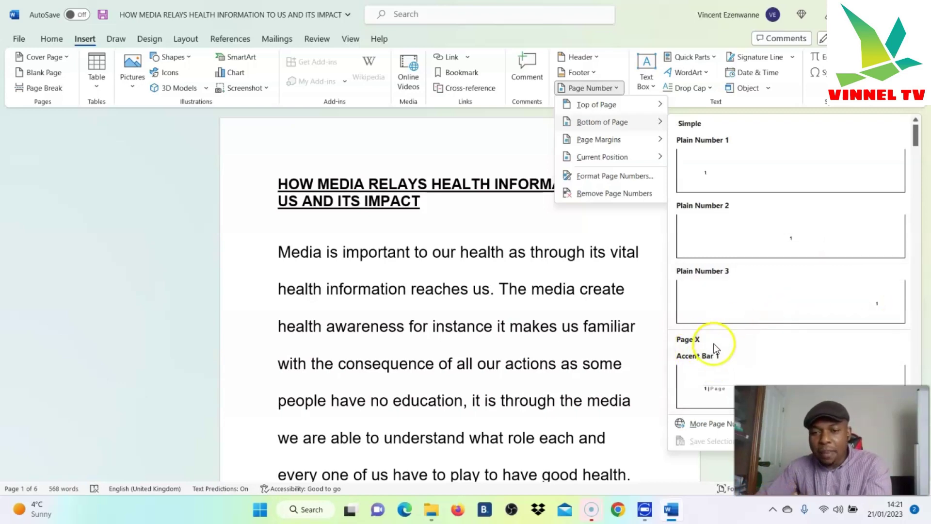
pyautogui.click(732, 174)
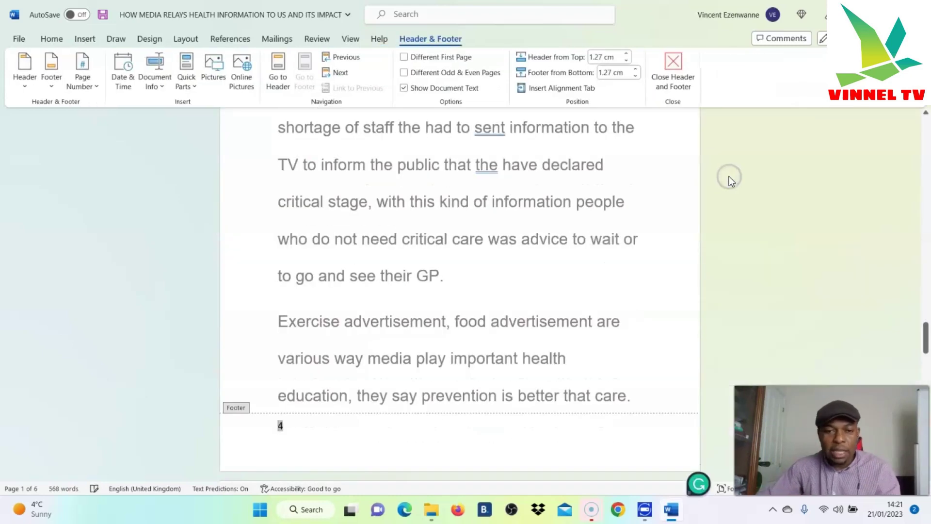
pyautogui.scroll(3, 550, 320)
pyautogui.scroll(12, 588, 312)
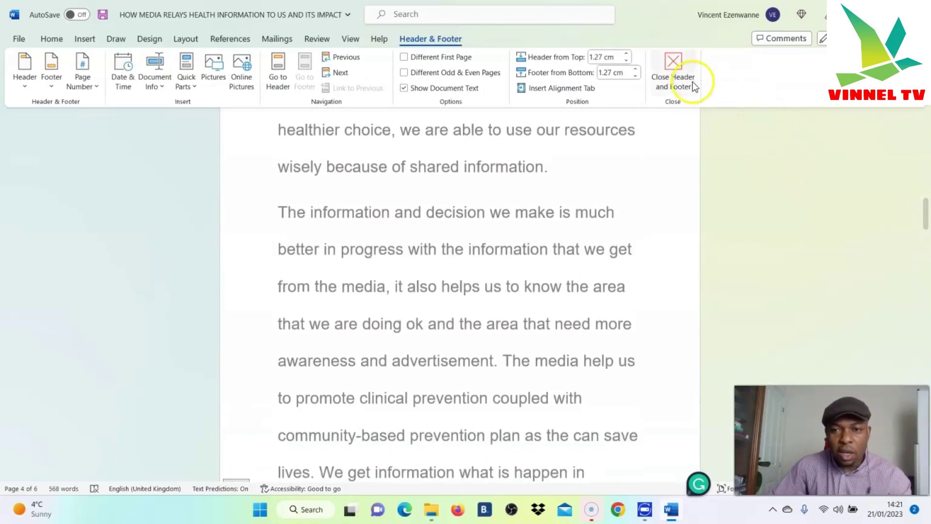
pyautogui.click(678, 65)
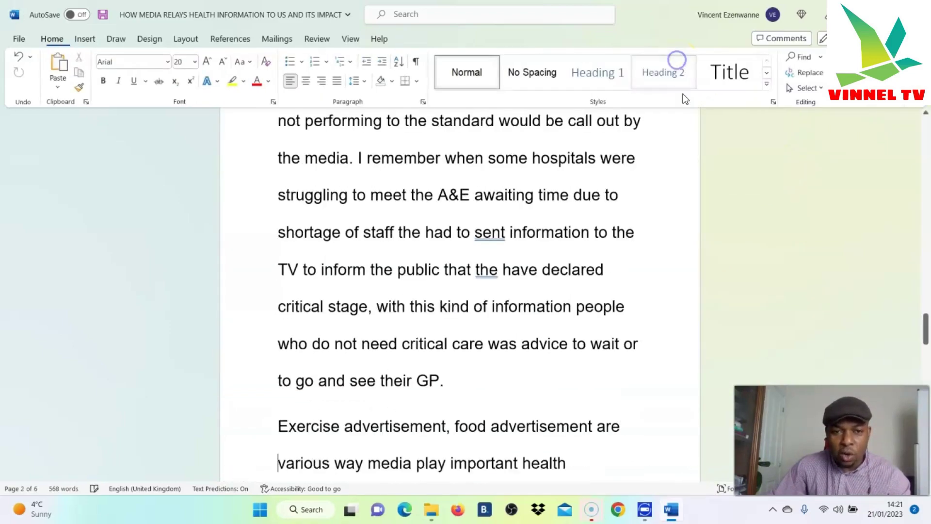
pyautogui.scroll(5, 759, 212)
pyautogui.scroll(15, 918, 158)
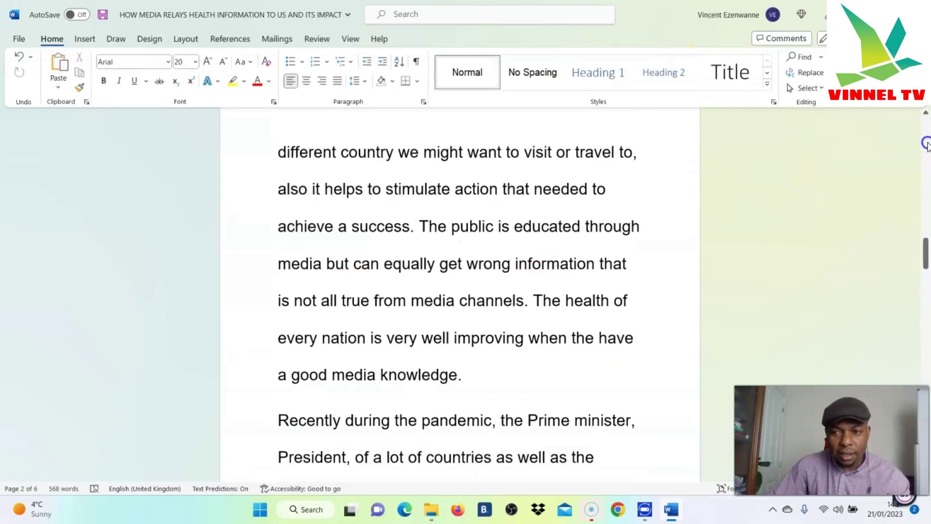
pyautogui.scroll(-8, 412, 232)
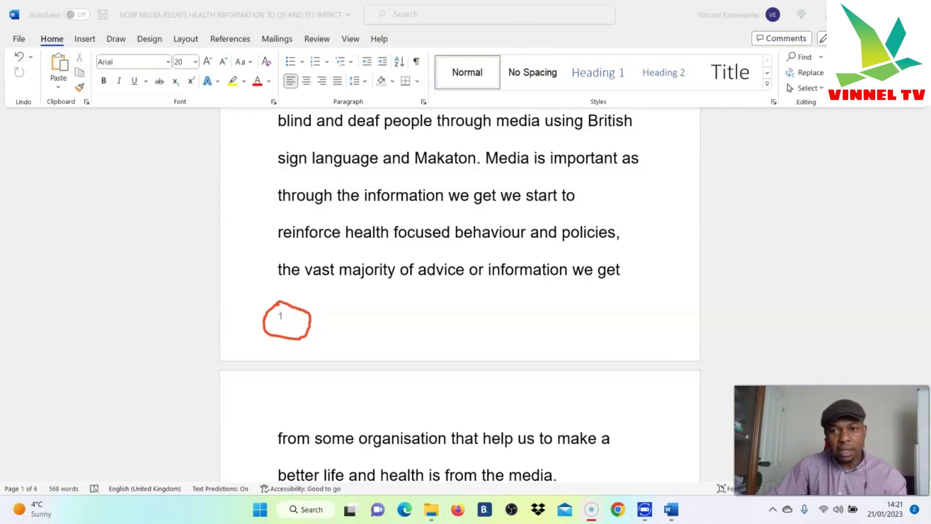
pyautogui.scroll(-5, 483, 201)
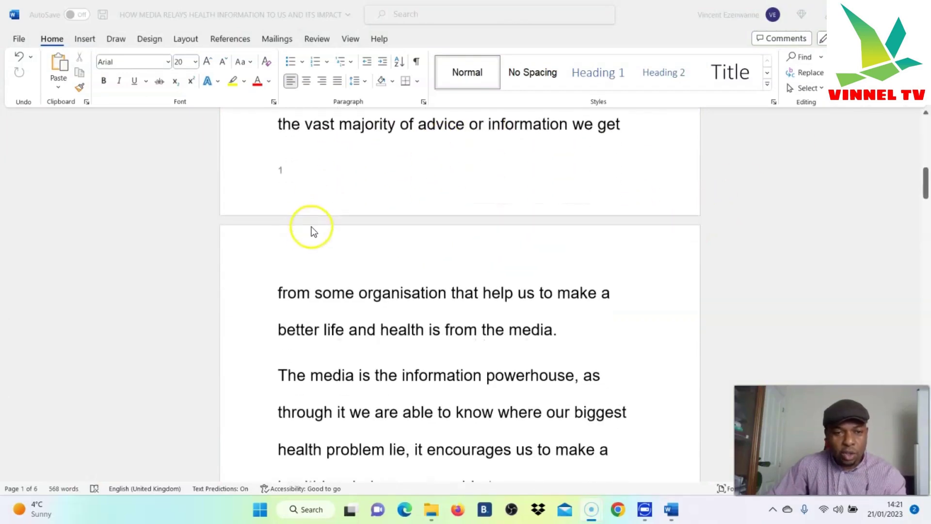
pyautogui.scroll(-12, 300, 184)
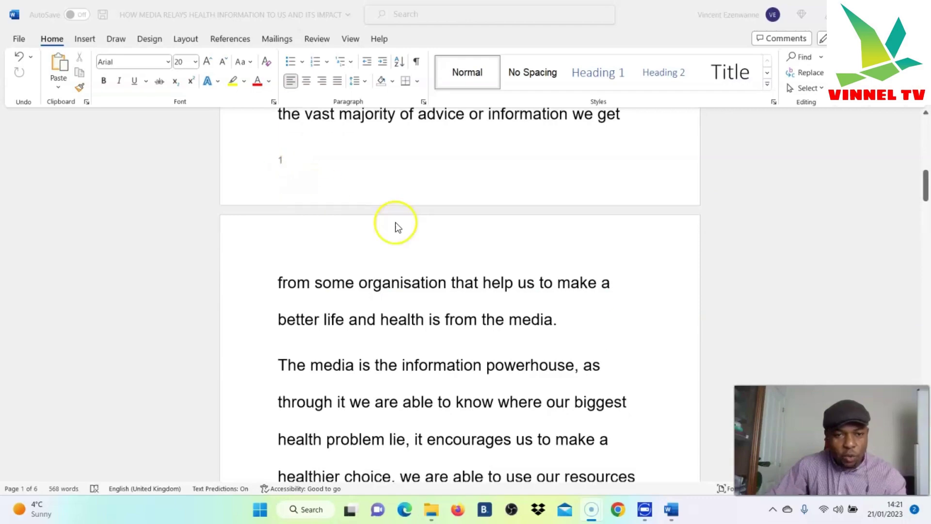
pyautogui.scroll(-13, 306, 269)
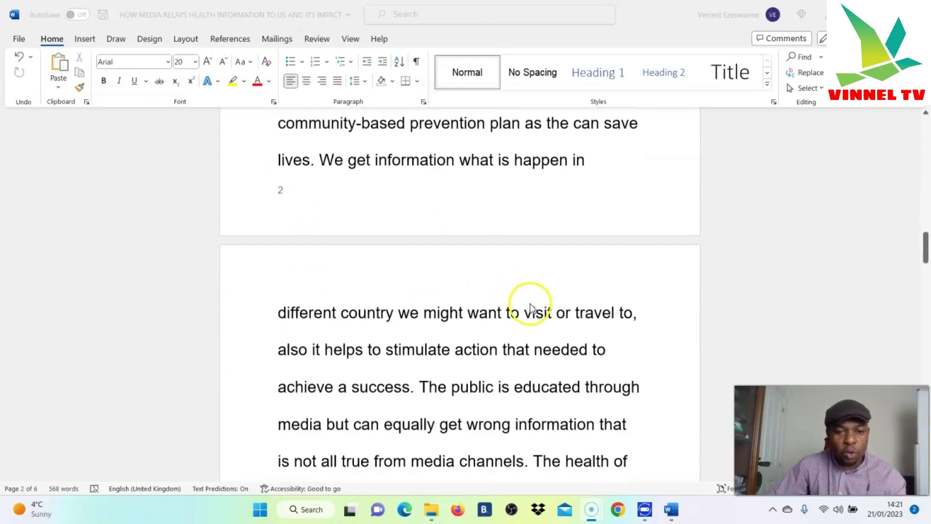
pyautogui.scroll(-13, 327, 333)
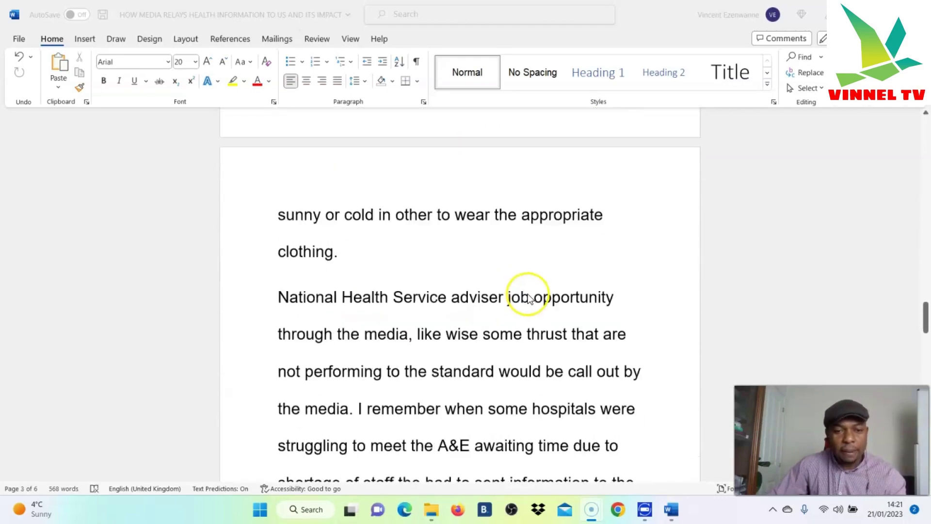
pyautogui.scroll(-10, 286, 223)
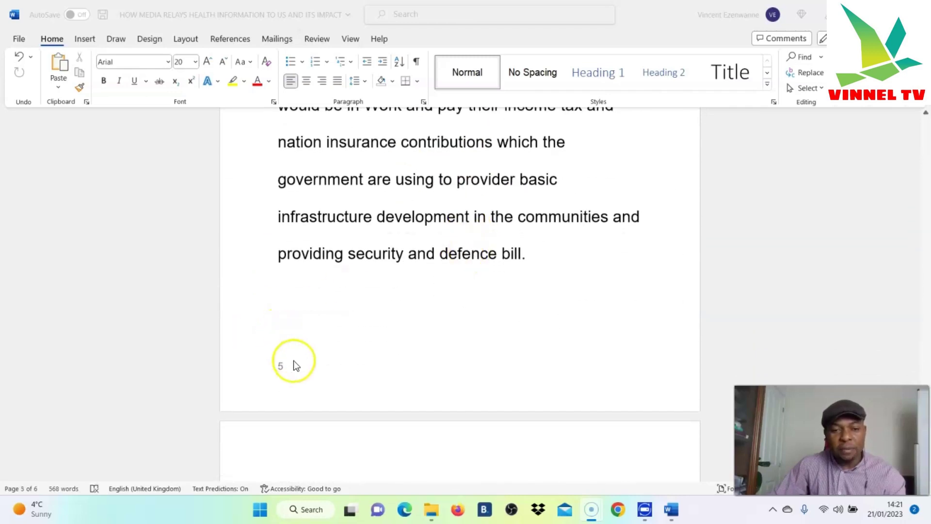
pyautogui.scroll(-12, 491, 300)
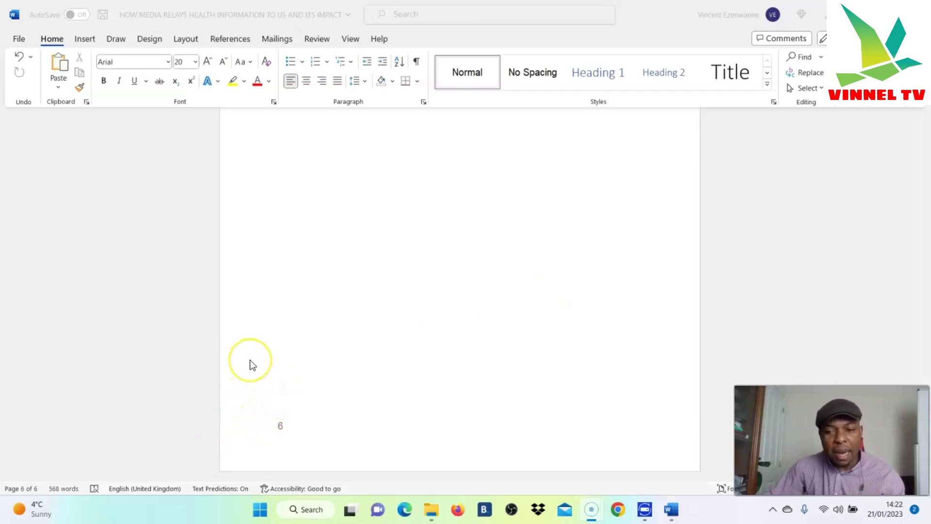
pyautogui.scroll(1, 249, 360)
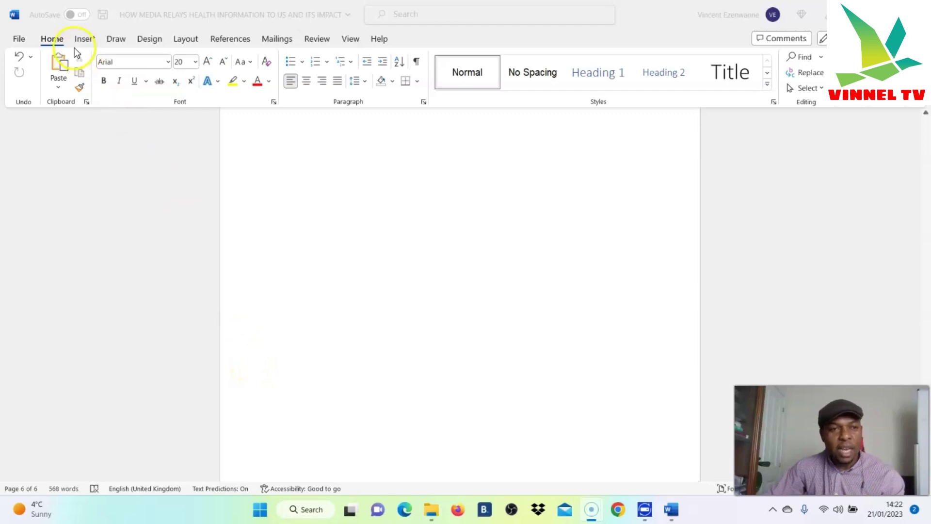